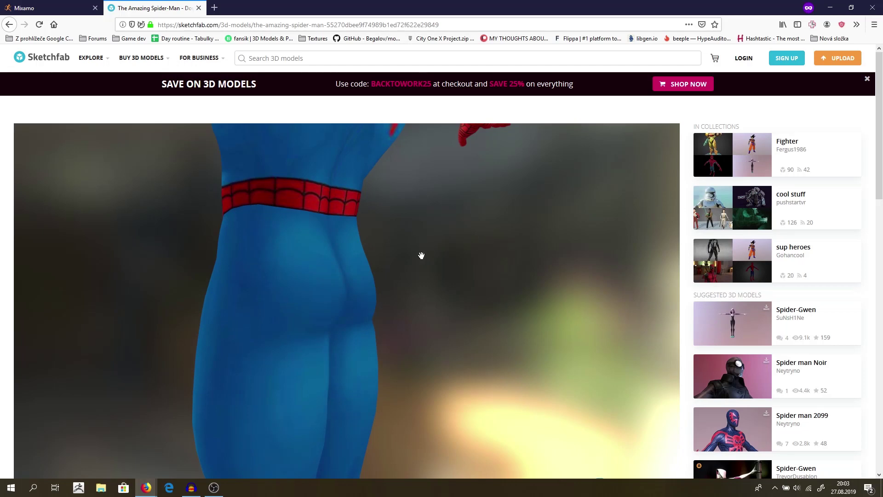
Inspect the Spider-Man model from several angles and try downloading it, dismissing the login prompt
scroll(421, 256, "down", 5)
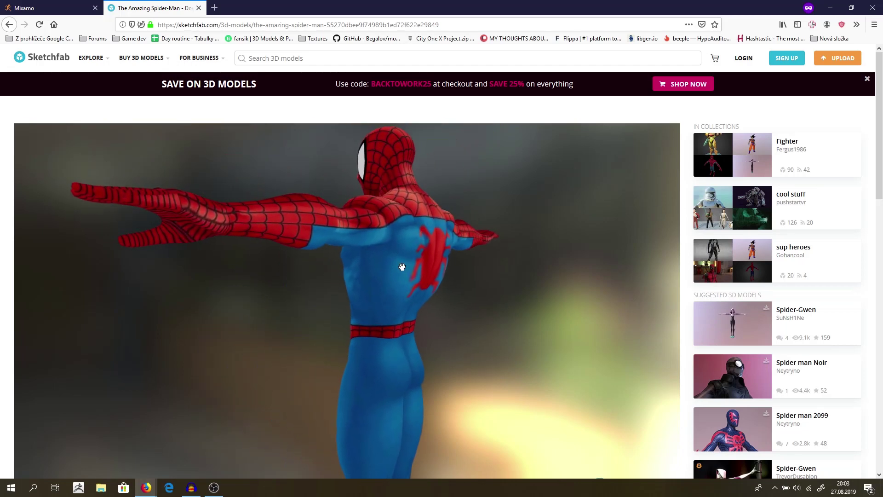
left_click_drag(402, 267, 501, 262)
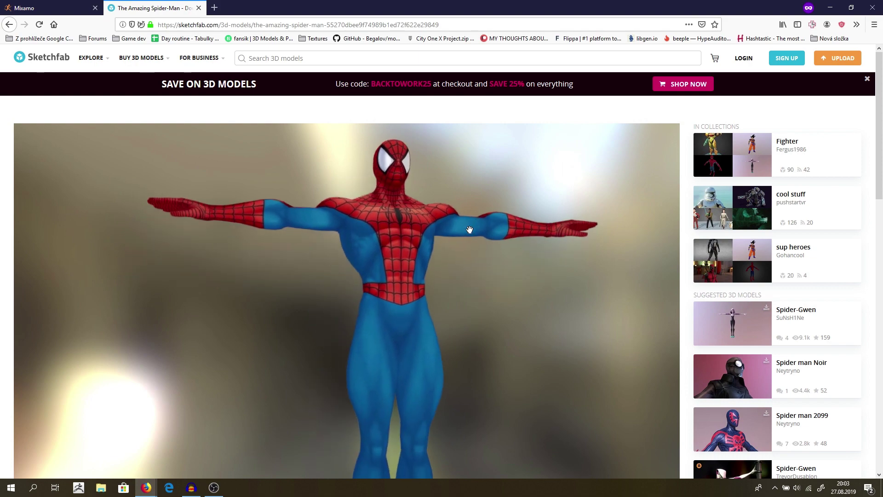
scroll(416, 241, "up", 3)
mouse_move(457, 264)
left_mouse_down()
mouse_move(286, 285)
mouse_move(451, 240)
mouse_move(363, 243)
left_mouse_up()
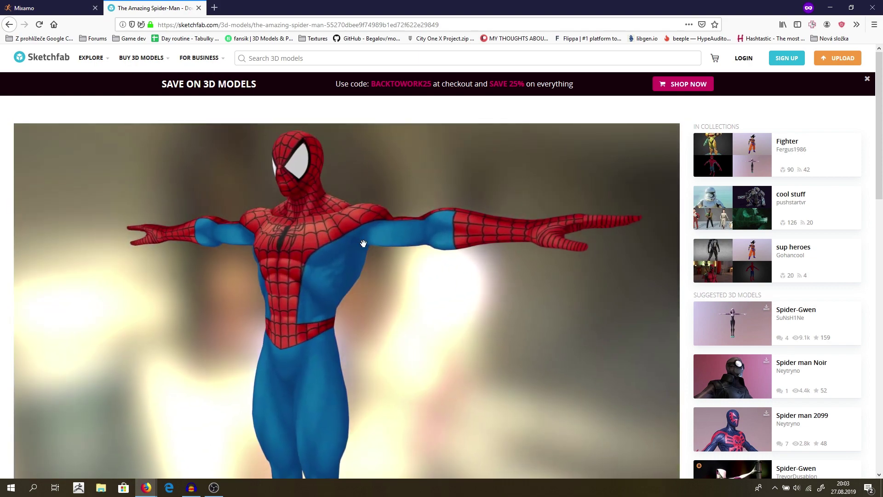
mouse_move(350, 287)
left_mouse_down()
mouse_move(311, 288)
mouse_move(325, 338)
mouse_move(331, 256)
mouse_move(336, 335)
mouse_move(322, 292)
mouse_move(298, 281)
mouse_move(388, 282)
mouse_move(354, 266)
left_mouse_up()
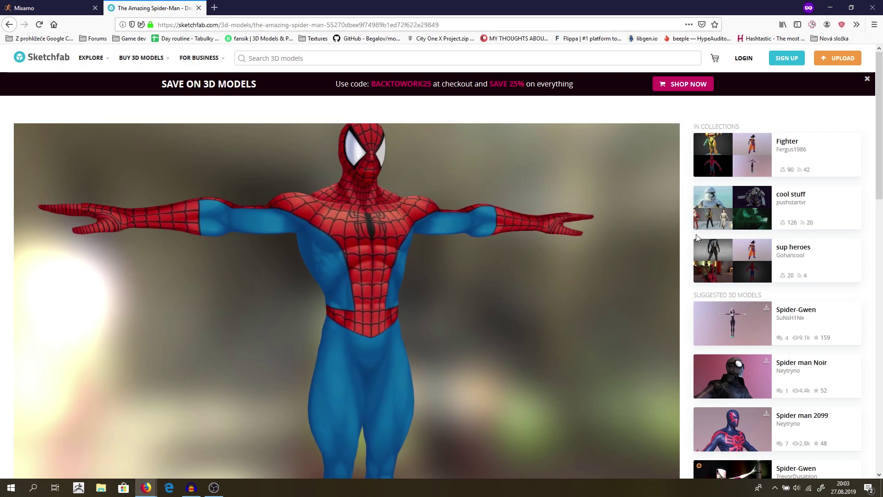
scroll(736, 257, "down", 3)
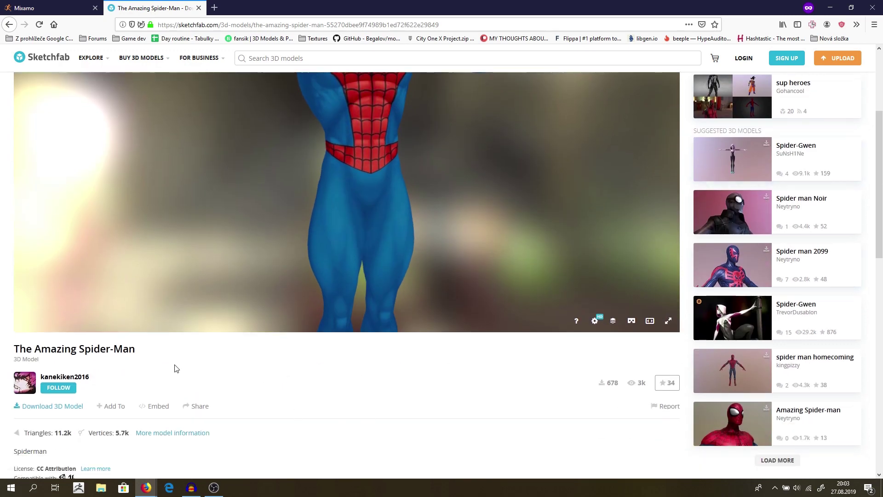
scroll(179, 382, "down", 1)
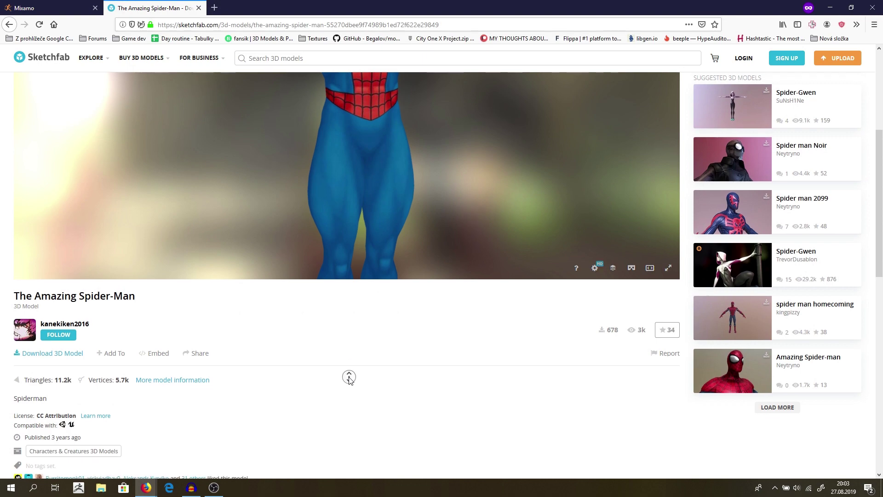
scroll(347, 374, "down", 1)
left_click(46, 347)
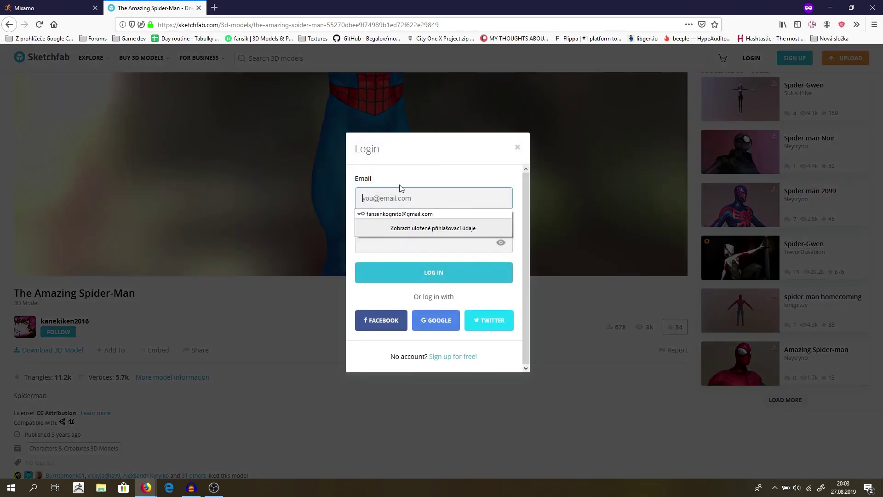
left_click(627, 351)
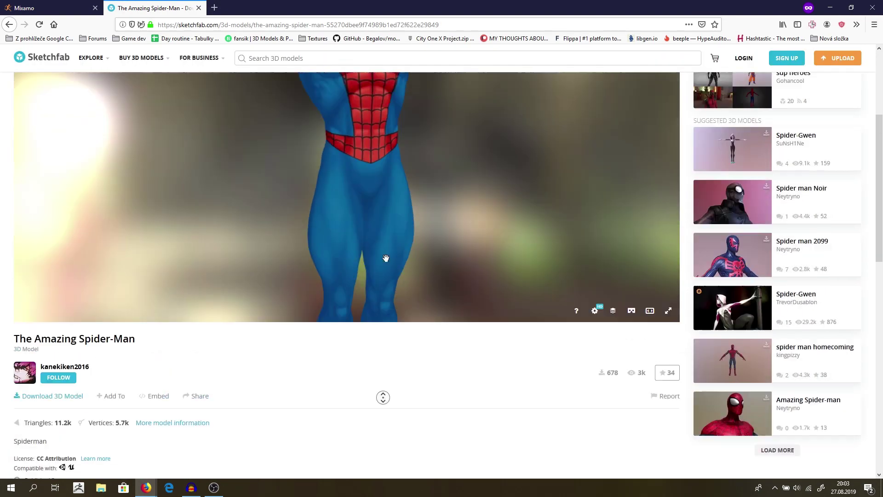
scroll(716, 165, "up", 5)
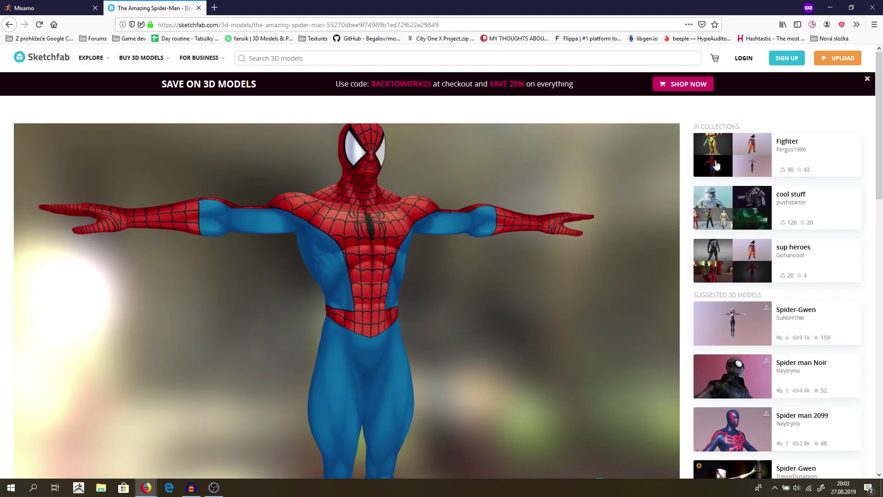
Upload the SpiderMan character file to Mixamo's auto-rigger
left_click(37, 3)
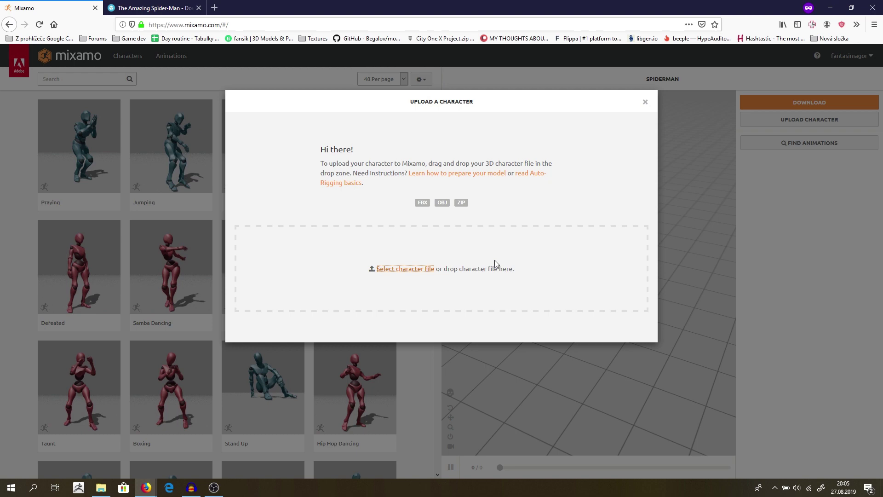
left_click(404, 269)
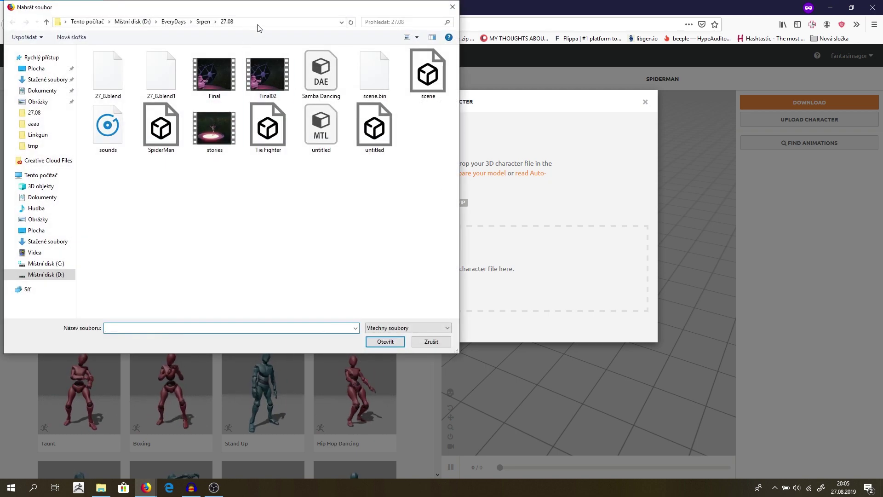
double_click(166, 126)
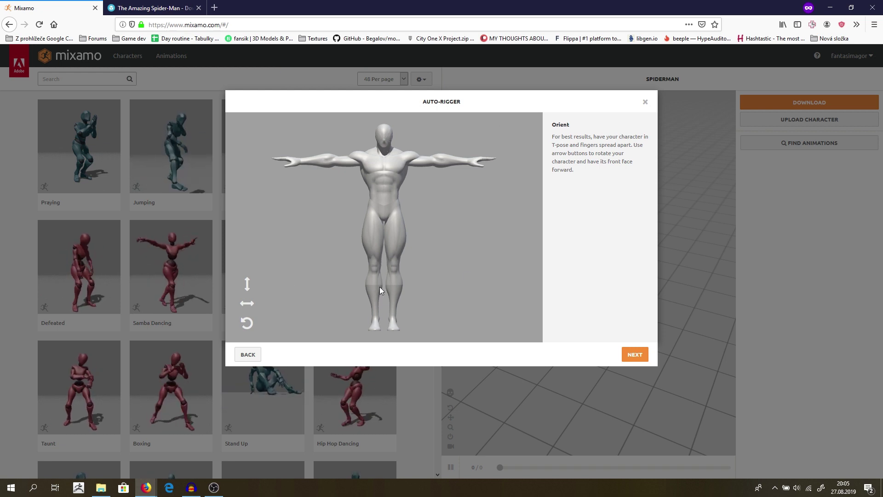
Place the chin, wrist, elbow, knee and groin markers on Spider-Man and run auto-rigging
left_click(635, 355)
left_click_drag(277, 229, 386, 158)
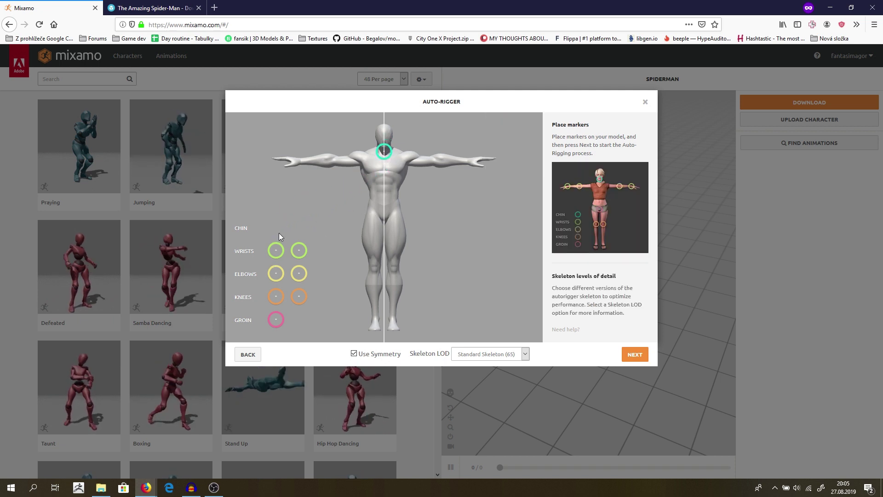
mouse_move(276, 250)
left_mouse_down()
mouse_move(282, 197)
mouse_move(301, 165)
left_mouse_up()
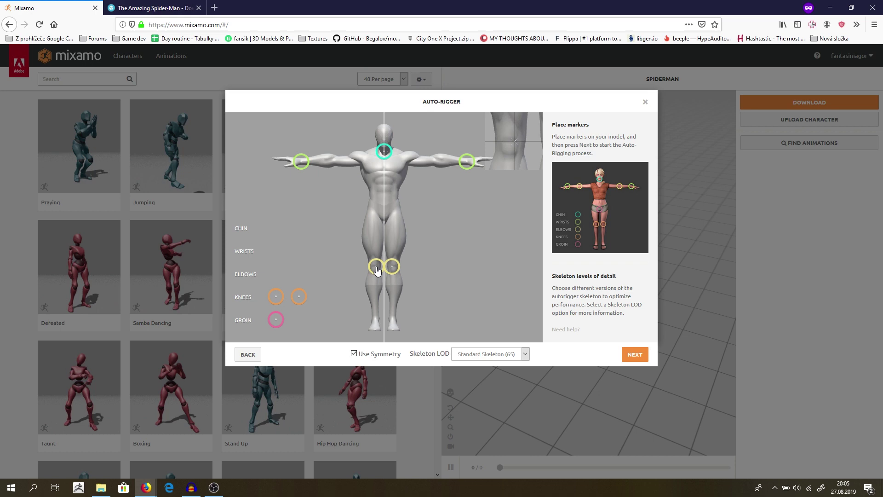
left_click_drag(299, 296, 395, 265)
left_click_drag(276, 320, 384, 216)
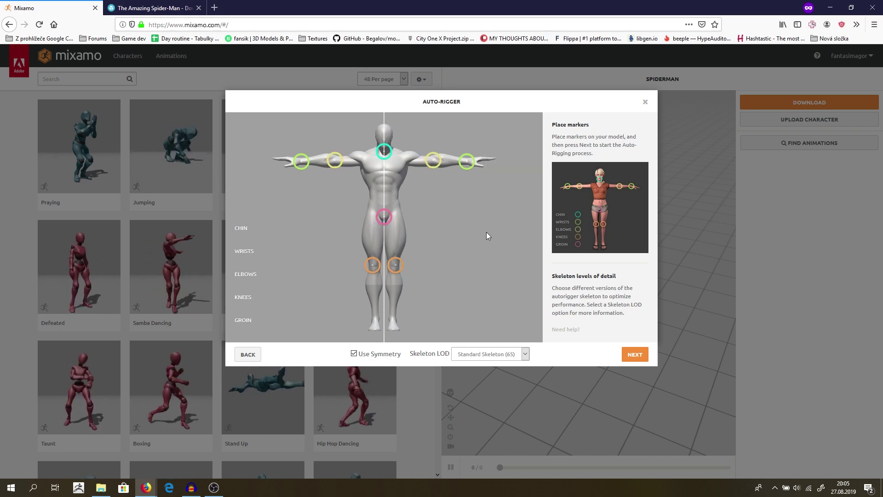
left_click(636, 354)
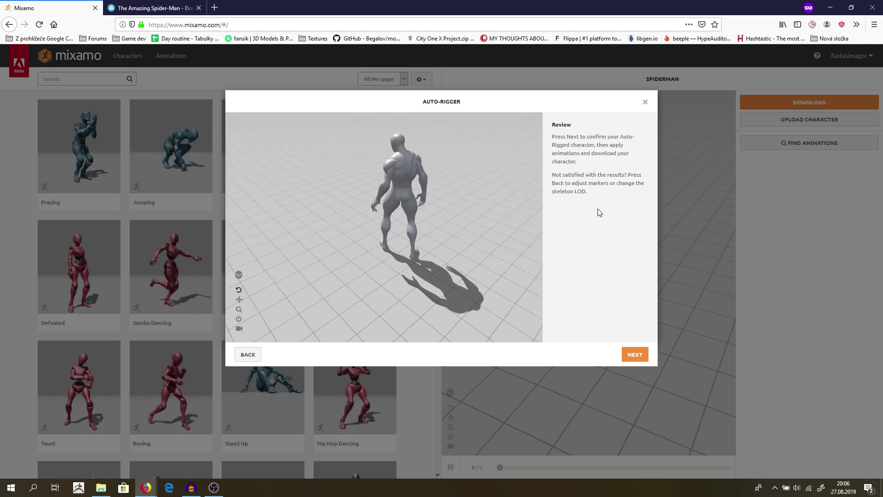
Accept the rigged Spider-Man, filter animations to Dance, and apply Samba Dancing
left_click(631, 357)
left_click(640, 354)
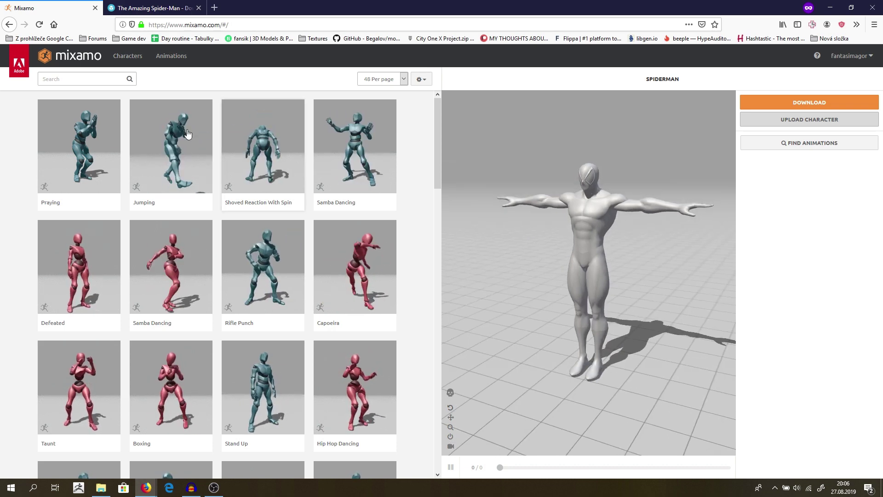
left_click(86, 79)
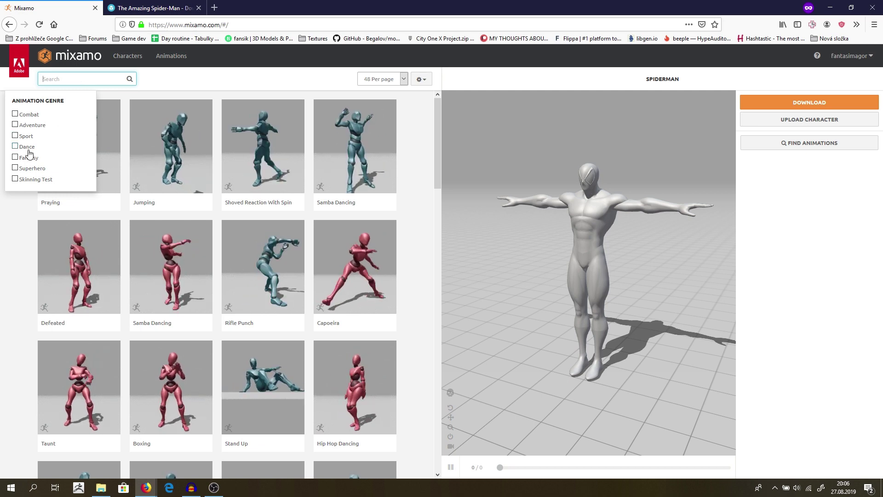
left_click(66, 85)
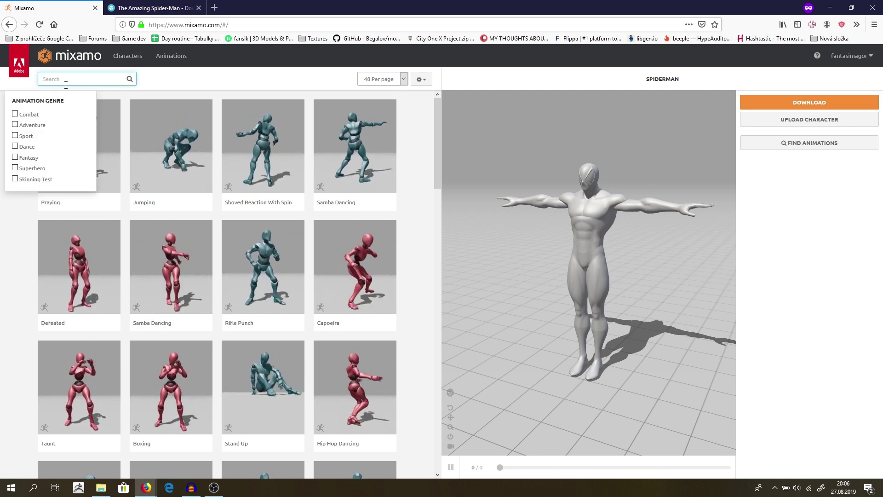
left_click(31, 149)
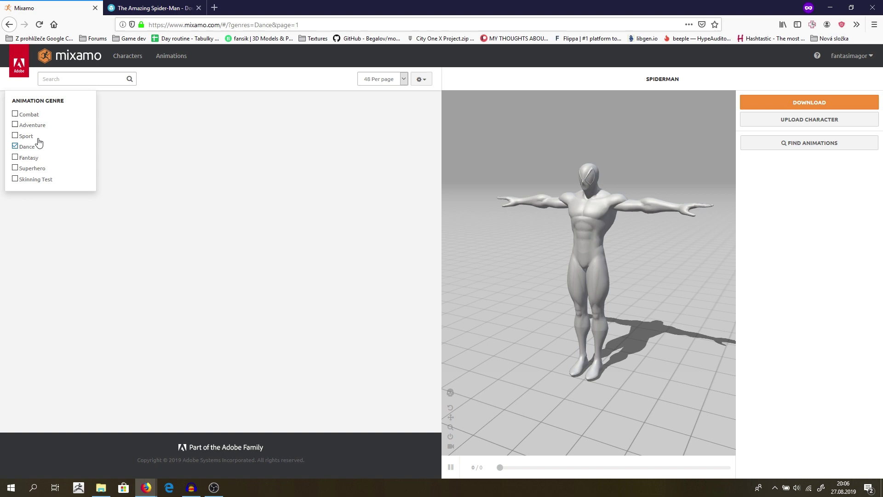
left_click(119, 144)
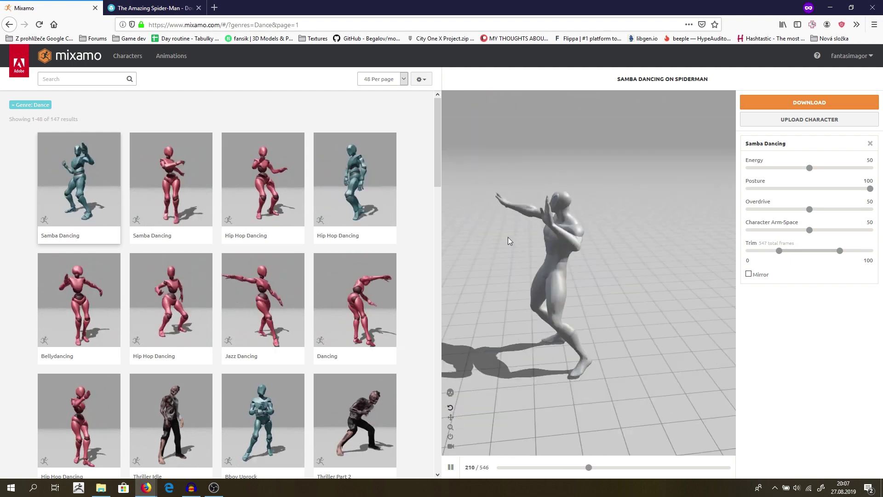
Download Samba Dancing as FBX with skin at 30 fps and save Samba Dancing.fbx
left_click(808, 105)
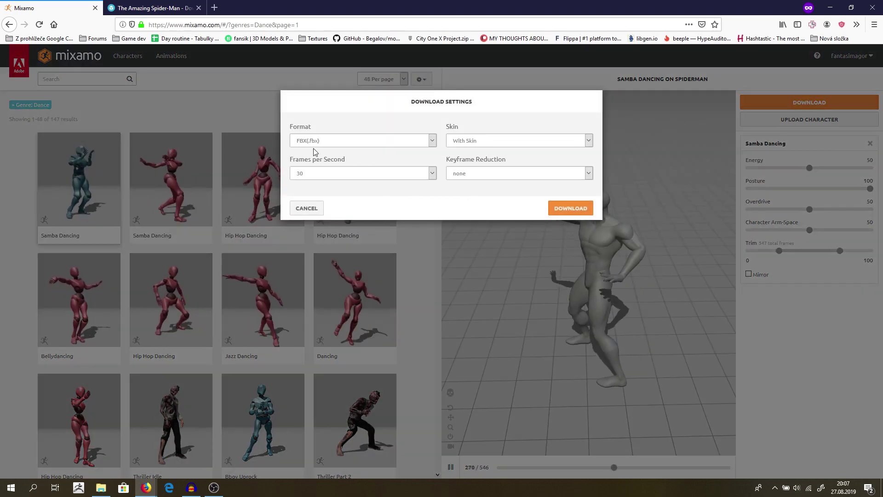
left_click(393, 142)
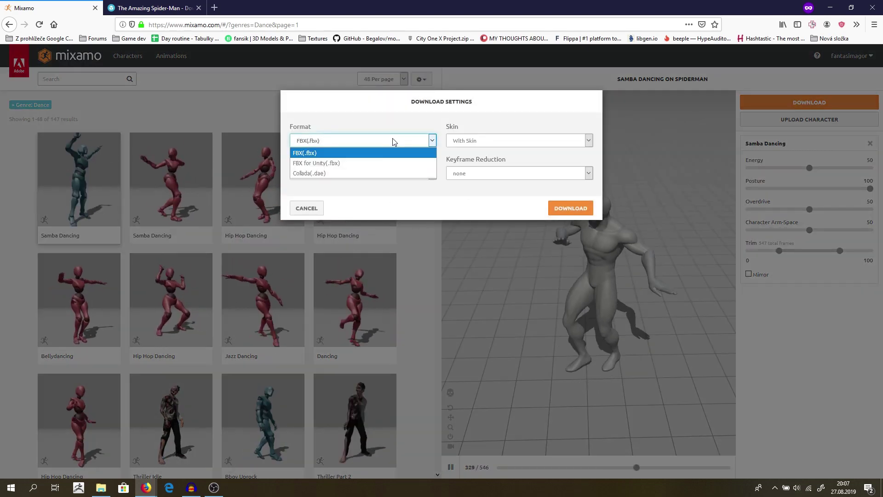
left_click(406, 134)
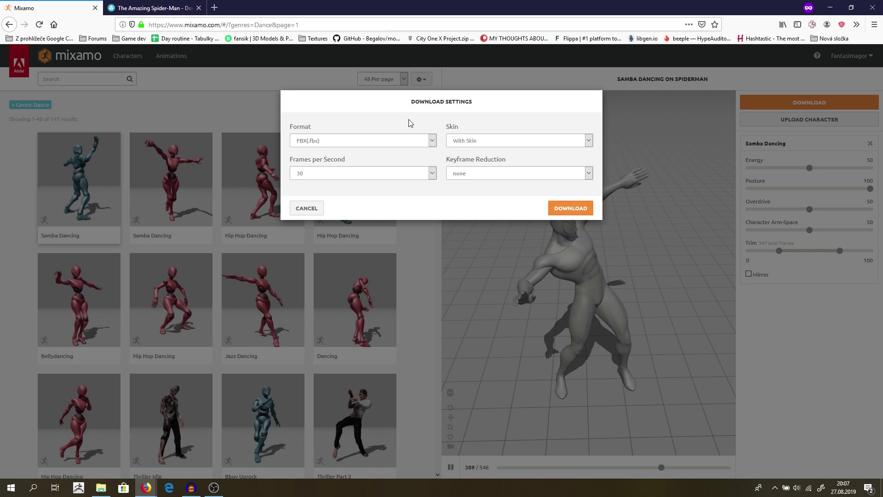
left_click(402, 138)
left_click(388, 174)
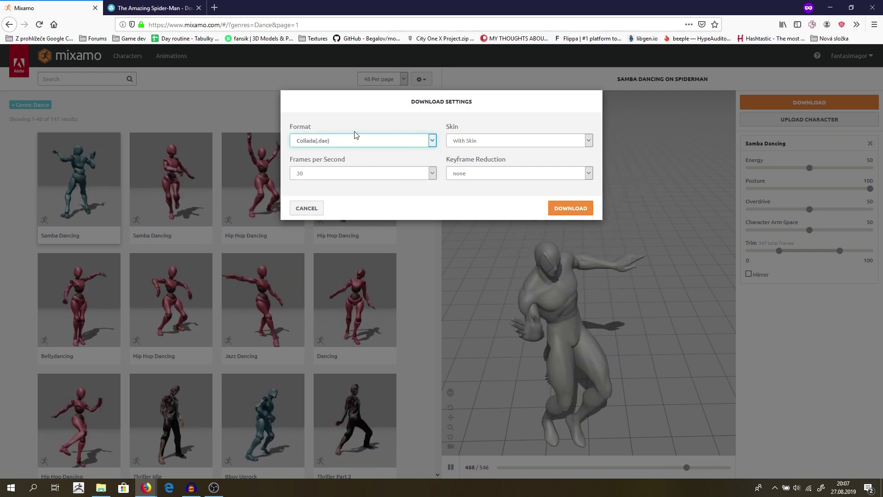
left_click(408, 139)
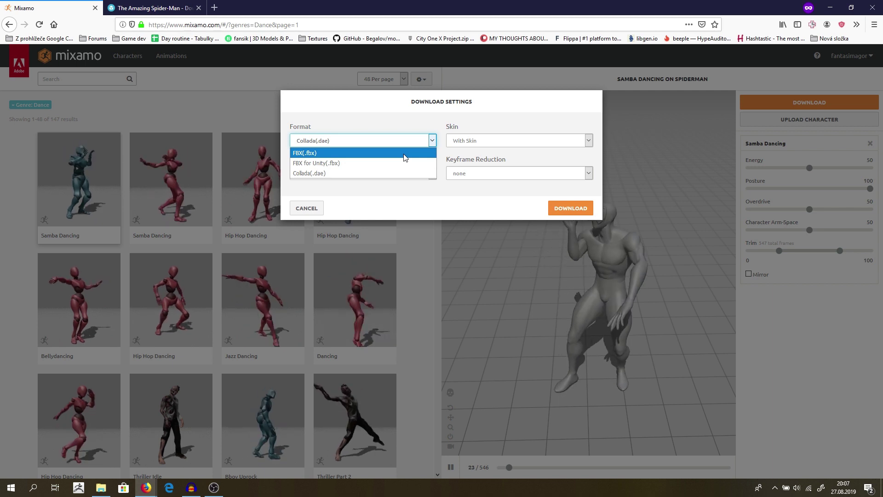
left_click(405, 155)
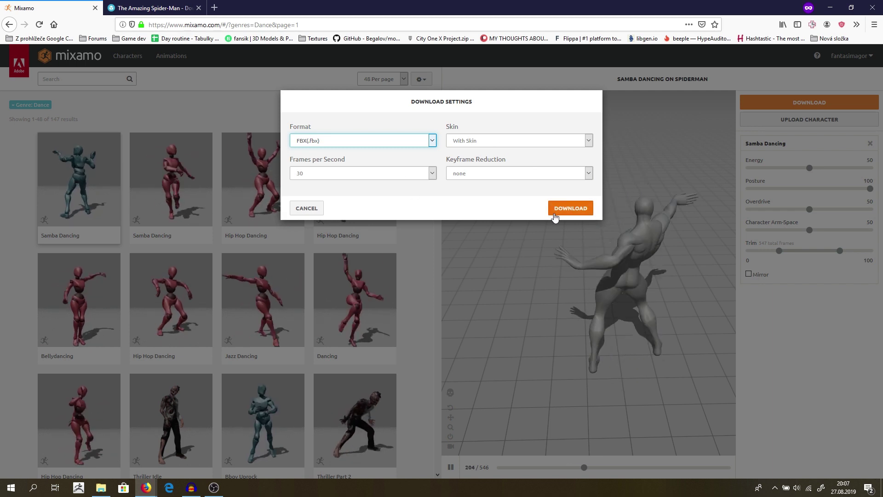
left_click(568, 208)
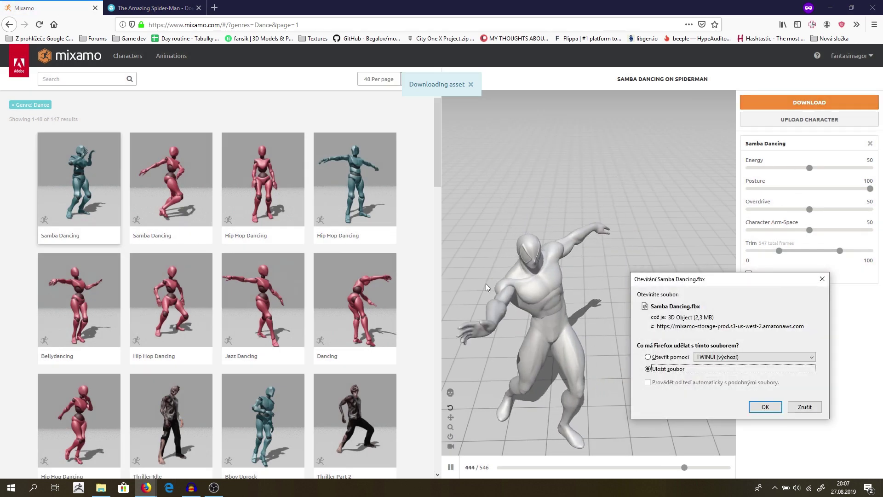
left_click(765, 407)
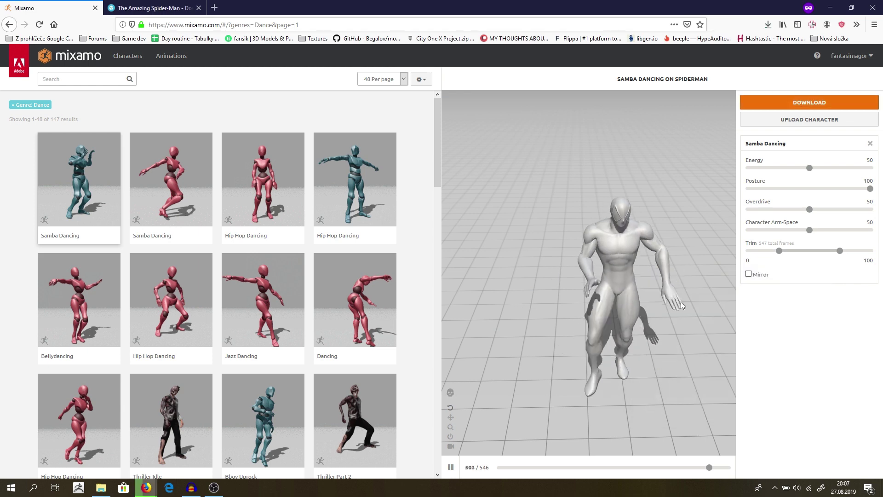
Clear the Dance filter, search 'jump', pick a Jumping variant and download it as FBX
left_click(89, 82)
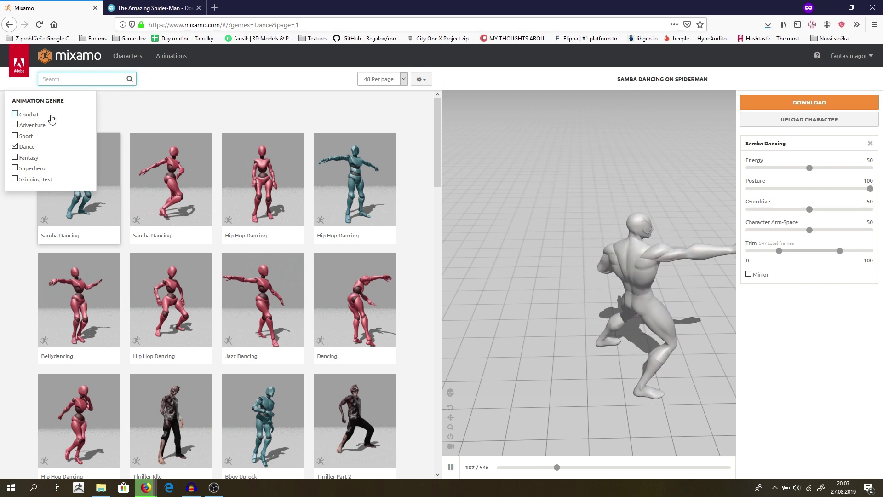
left_click(29, 148)
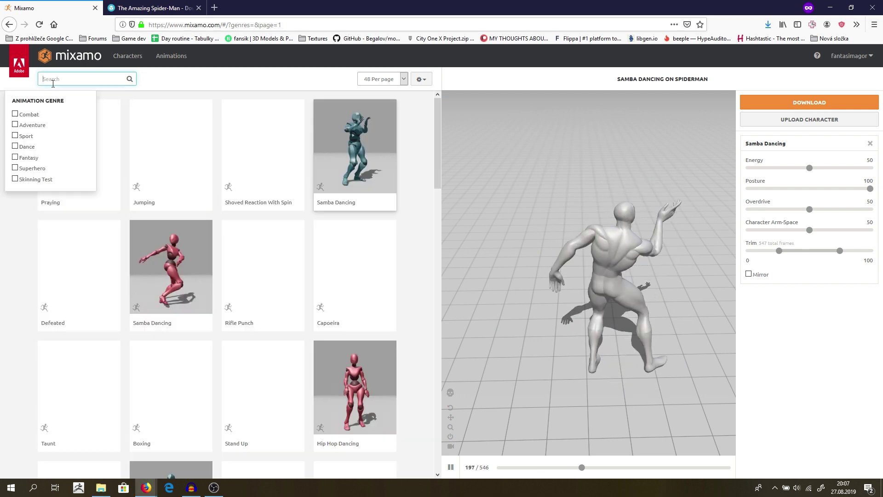
type("jump")
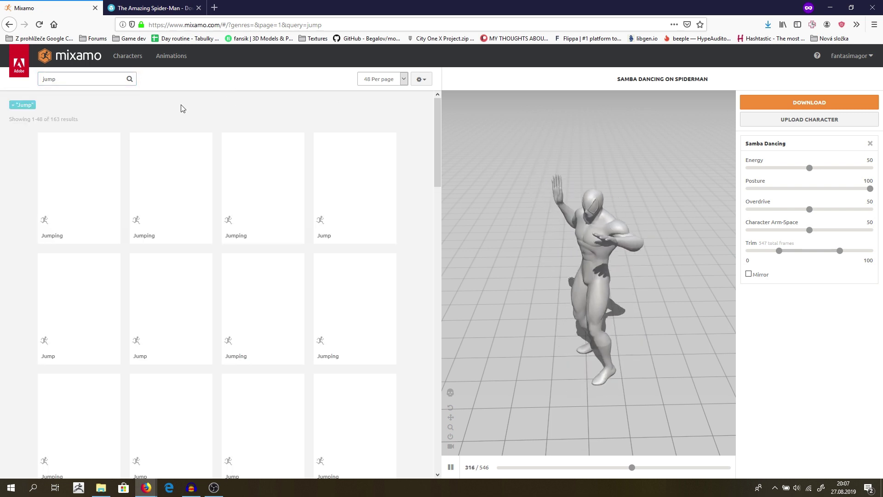
left_click(245, 188)
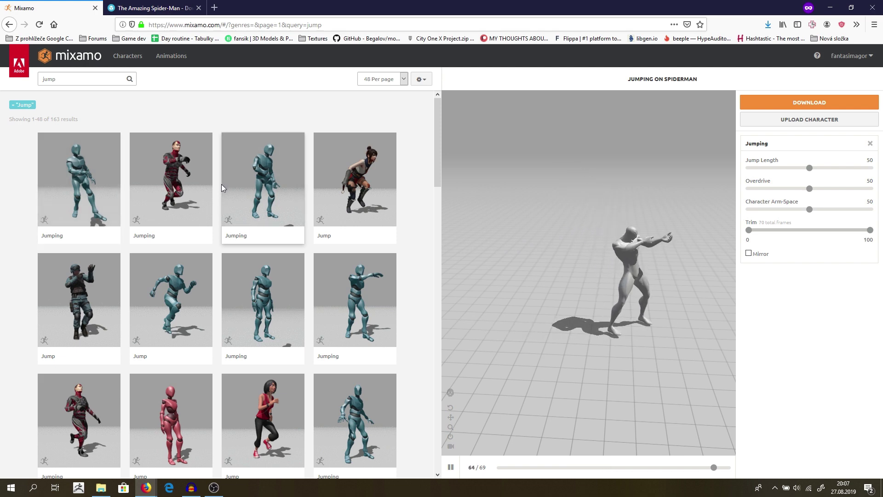
left_click(78, 184)
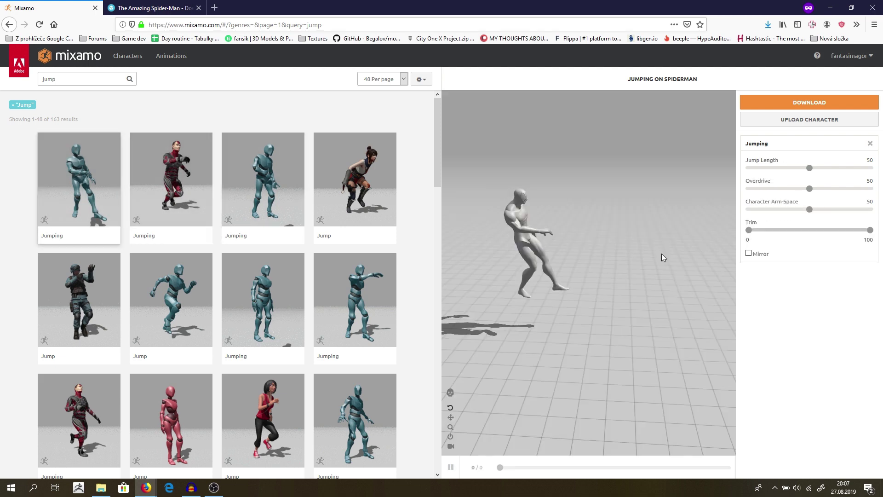
scroll(353, 335, "down", 3)
left_click(354, 336)
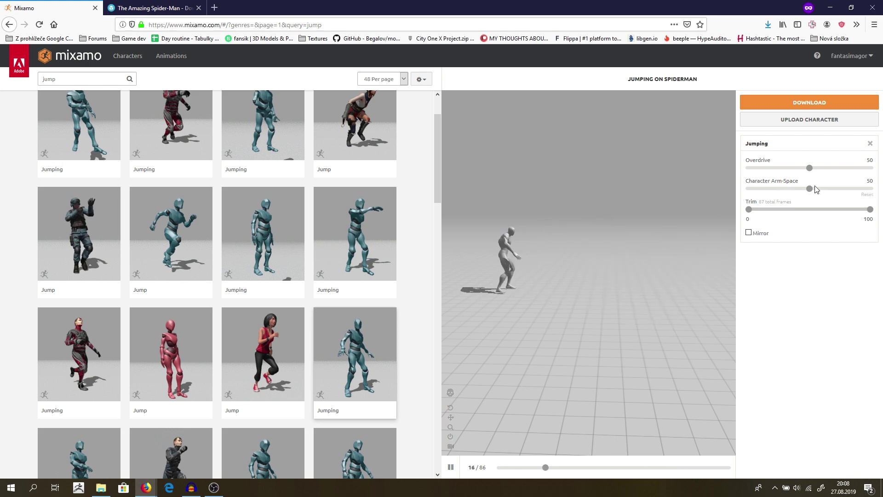
left_click(796, 100)
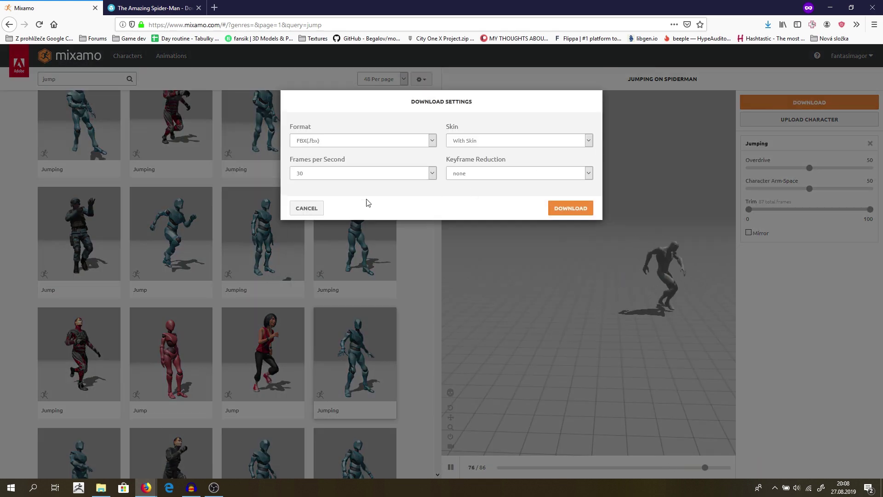
left_click(585, 211)
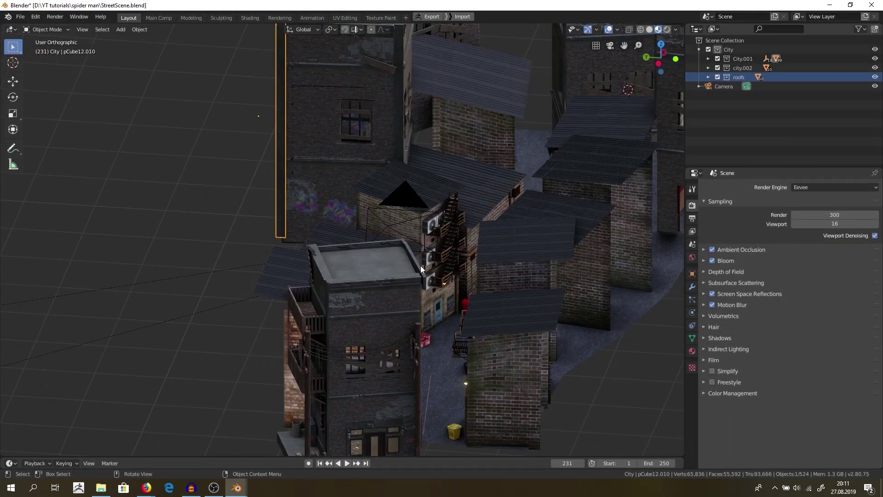
Import Jumping(1).fbx from Downloads as an FBX into the street scene
mouse_move(430, 250)
middle_mouse_down()
mouse_move(426, 268)
mouse_move(440, 255)
mouse_move(421, 250)
middle_mouse_up()
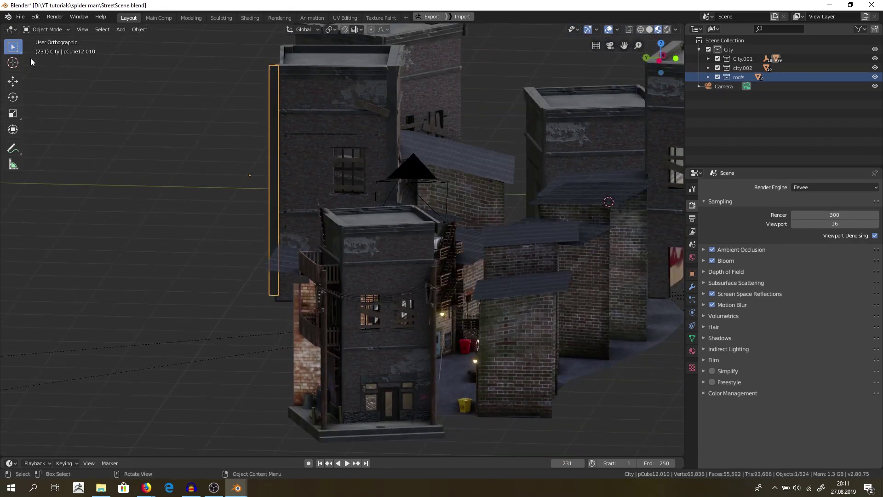
left_click(20, 17)
mouse_move(58, 141)
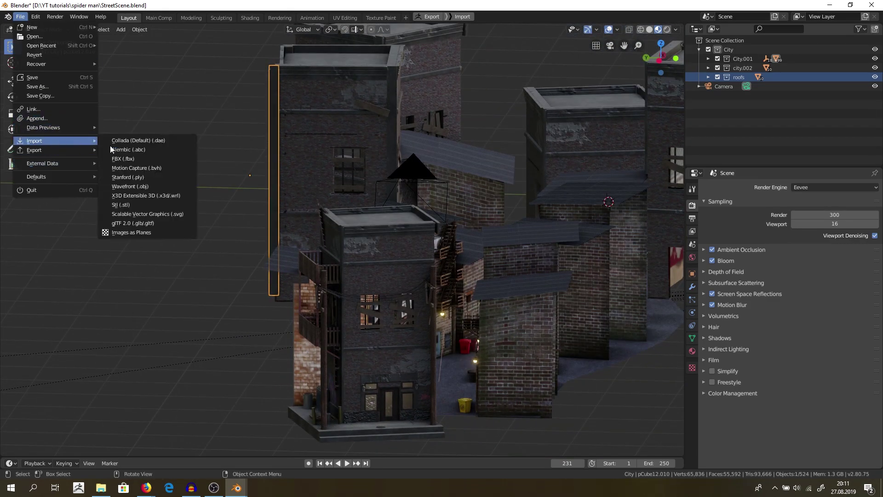
left_click(151, 159)
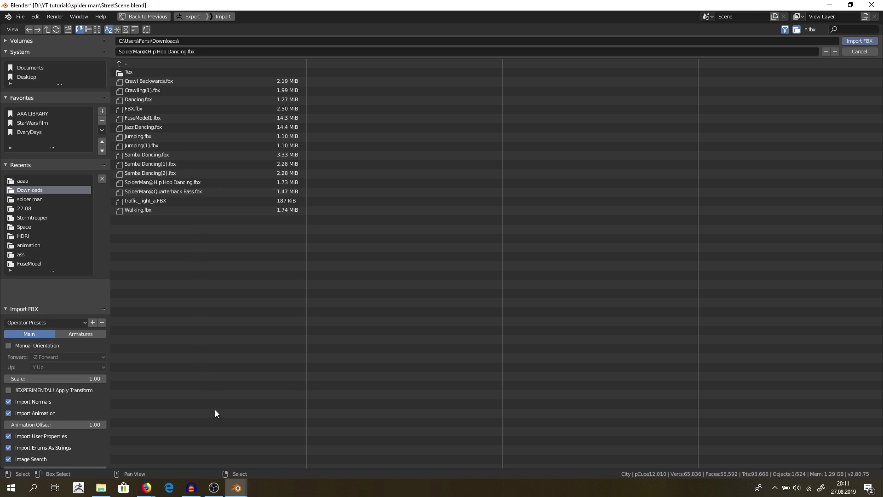
left_click(160, 145)
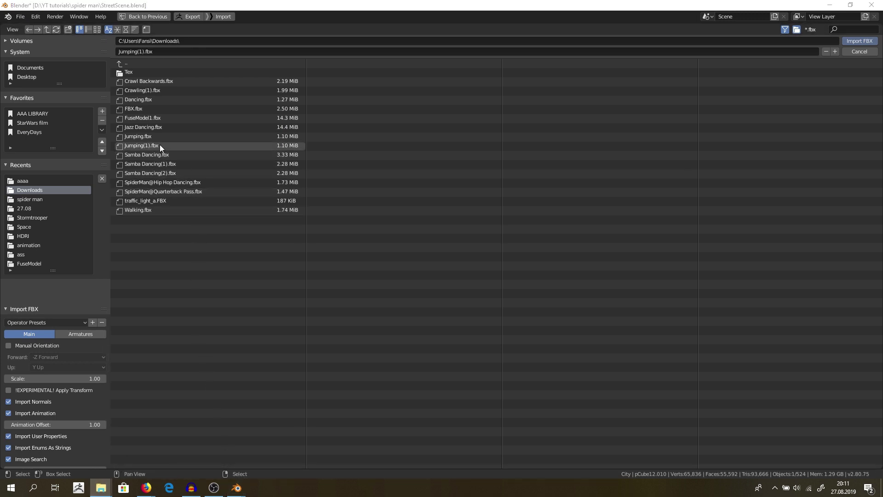
left_click(160, 146)
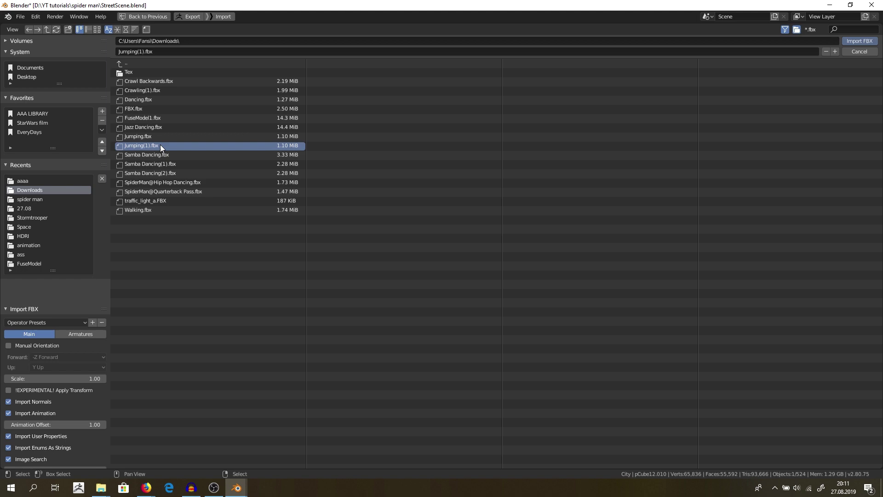
double_click(148, 144)
Find the imported armature at the scene origin and scale it up
scroll(431, 264, "up", 3)
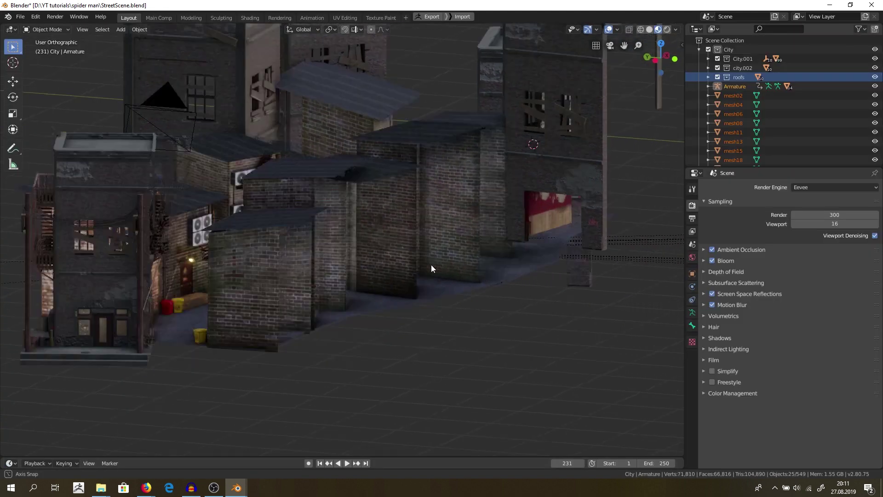
middle_click_drag(432, 264, 408, 249)
scroll(463, 214, "down", 5)
middle_click_drag(495, 239, 418, 236)
scroll(716, 115, "down", 3)
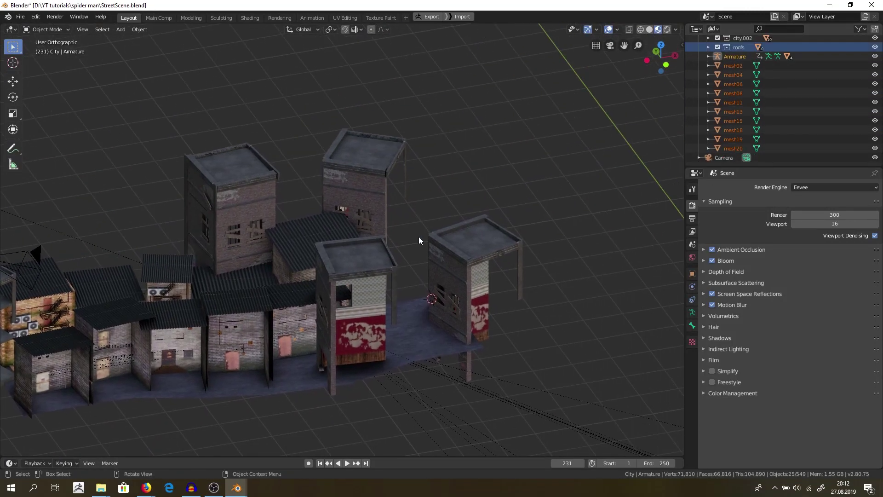
scroll(745, 83, "up", 3)
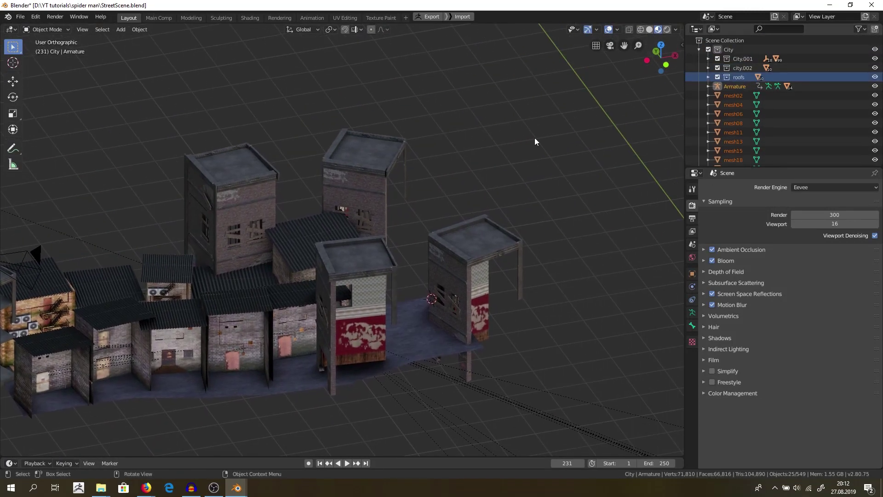
middle_click_drag(534, 137, 465, 224)
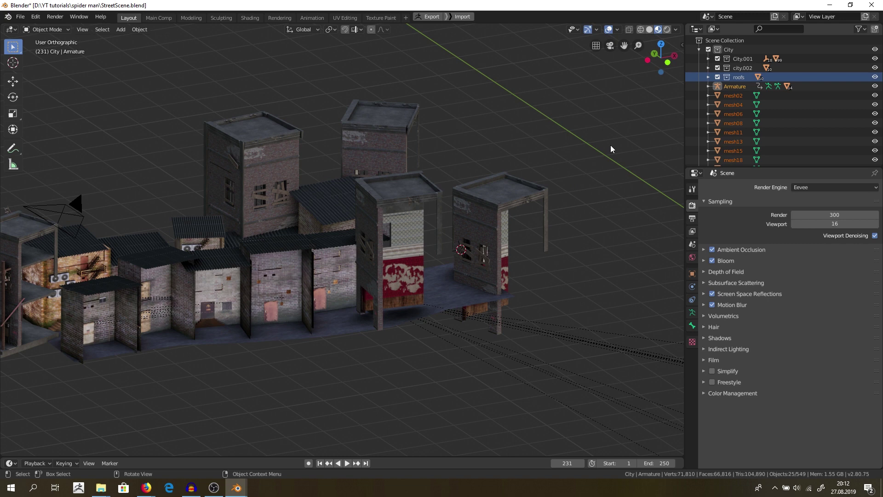
key("s")
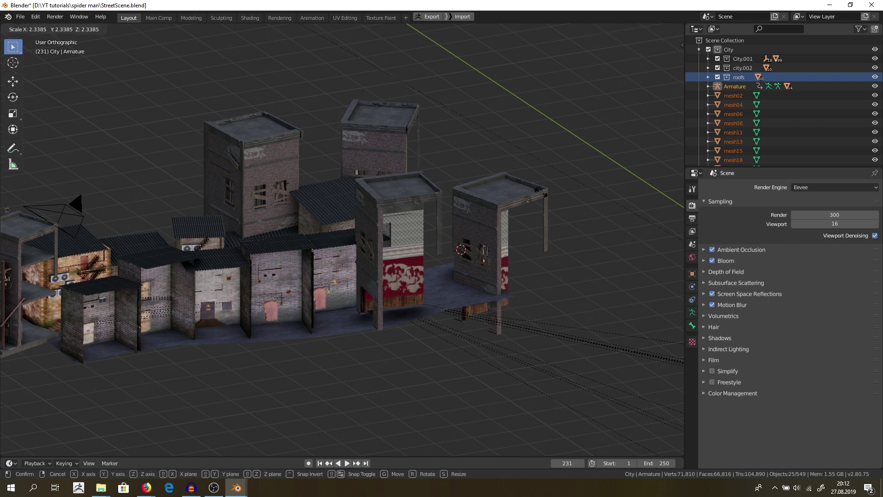
left_click(226, 129)
scroll(575, 262, "down", 8)
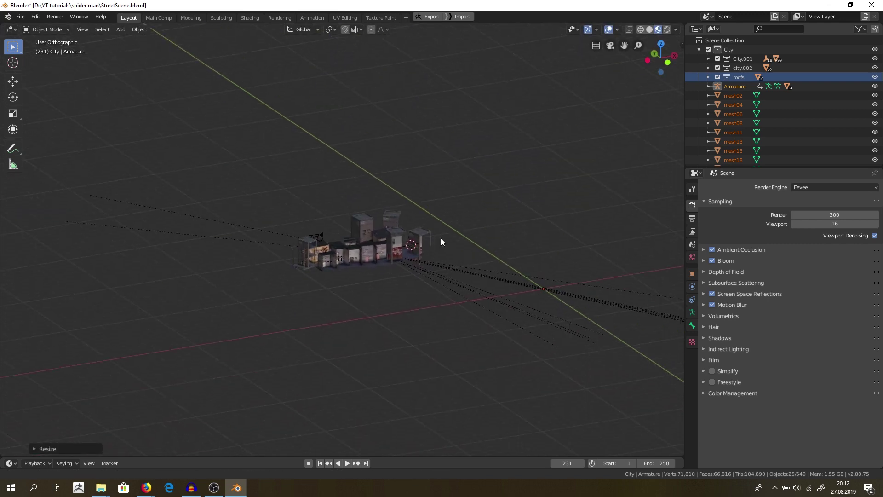
scroll(459, 267, "up", 5)
Scale the Spider-Man armature up further toward building size
key("s")
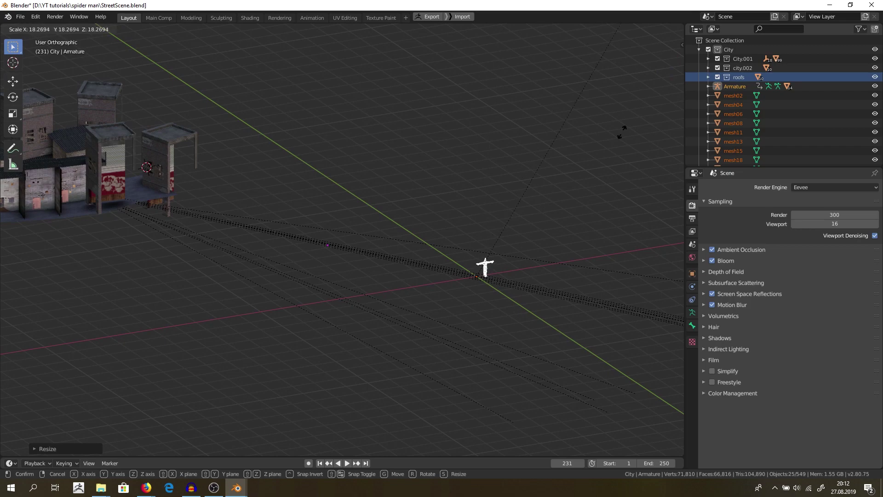
left_click(621, 132)
scroll(484, 272, "up", 6)
scroll(205, 150, "down", 5)
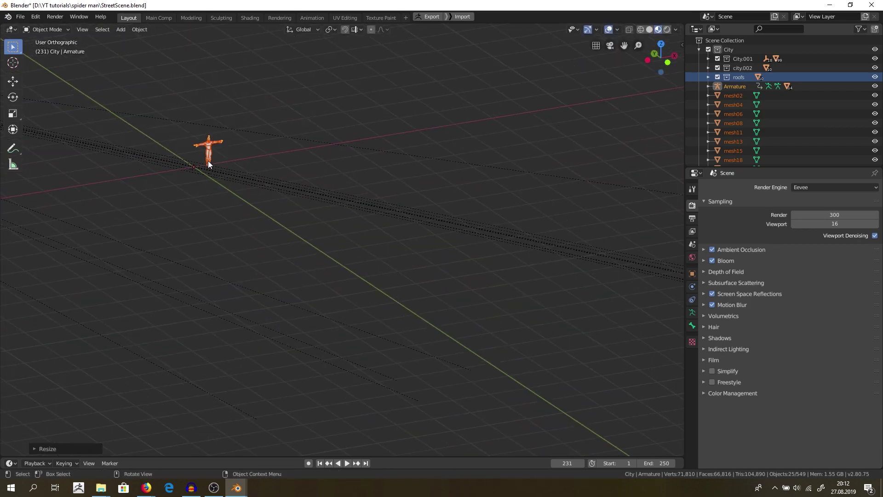
middle_click_drag(208, 161, 486, 256, "shift")
scroll(431, 256, "up", 6)
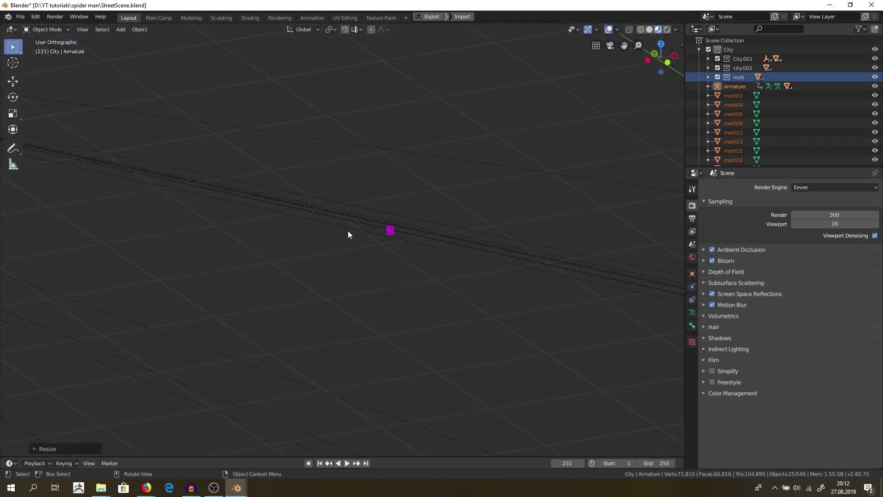
scroll(385, 233, "up", 2)
scroll(385, 234, "down", 8)
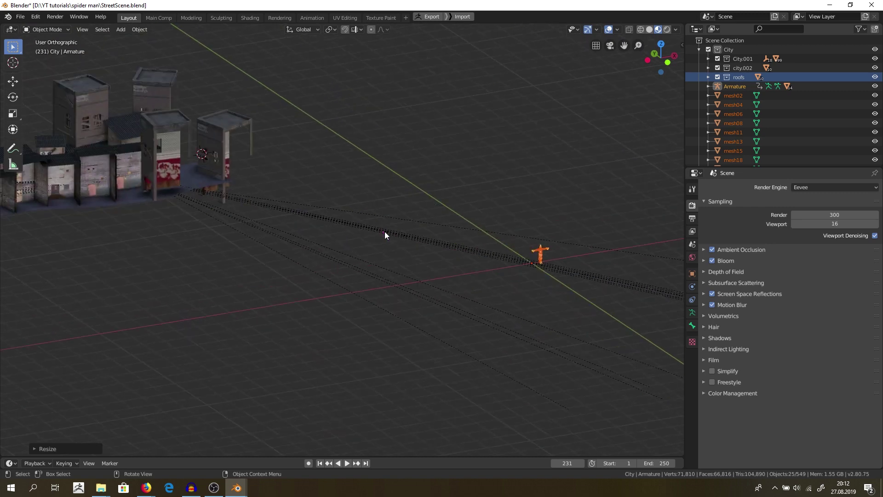
middle_click_drag(384, 231, 451, 302, "shift")
Move the figure onto the leftmost building's roof
key("g")
left_click(142, 174)
middle_click_drag(142, 173, 485, 235, "shift")
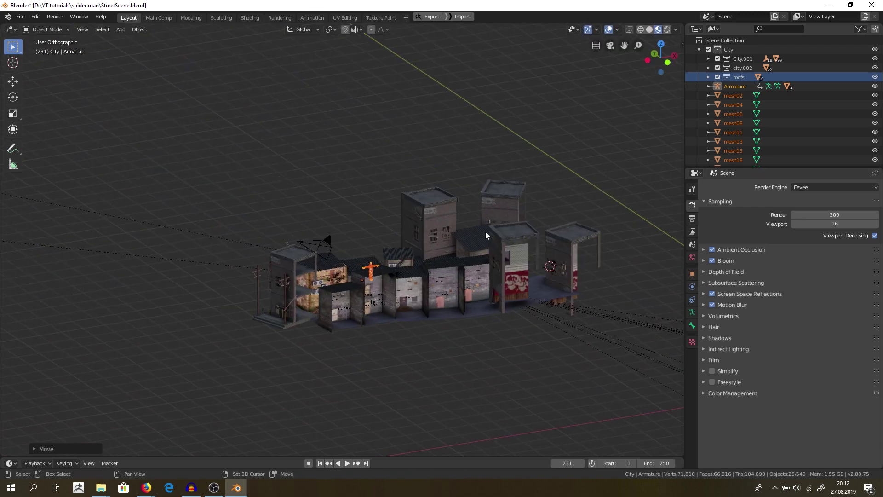
scroll(485, 235, "up", 4)
key("g")
left_click(138, 214)
scroll(138, 215, "up", 2)
middle_click_drag(138, 215, 365, 221, "shift")
scroll(364, 221, "up", 1)
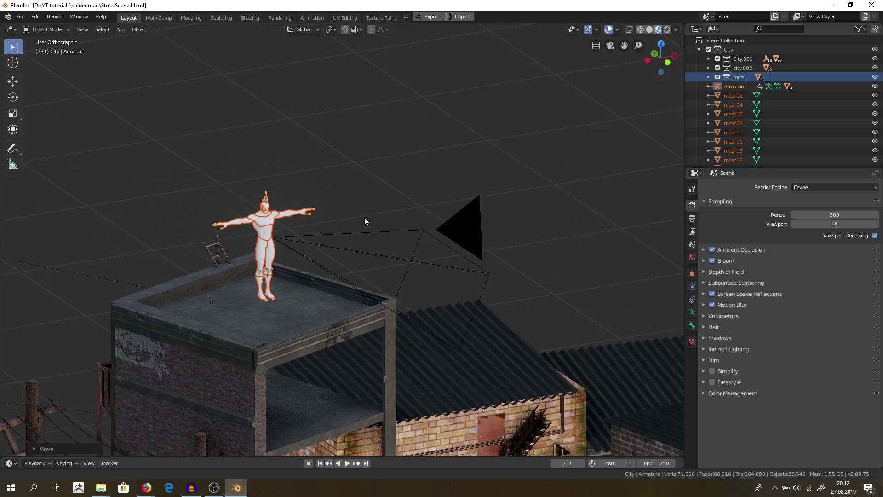
scroll(271, 239, "up", 2)
middle_click_drag(270, 238, 456, 196)
scroll(274, 247, "down", 5)
Check the rooftop placement from top view, then clear the selection
key("KP_7")
scroll(246, 241, "up", 3)
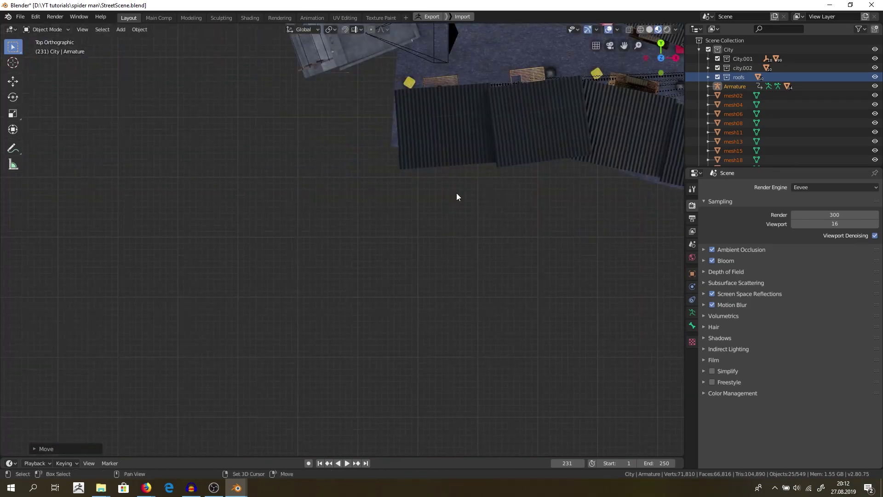
scroll(457, 196, "up", 2)
middle_click_drag(381, 221, 322, 272)
left_click(343, 243)
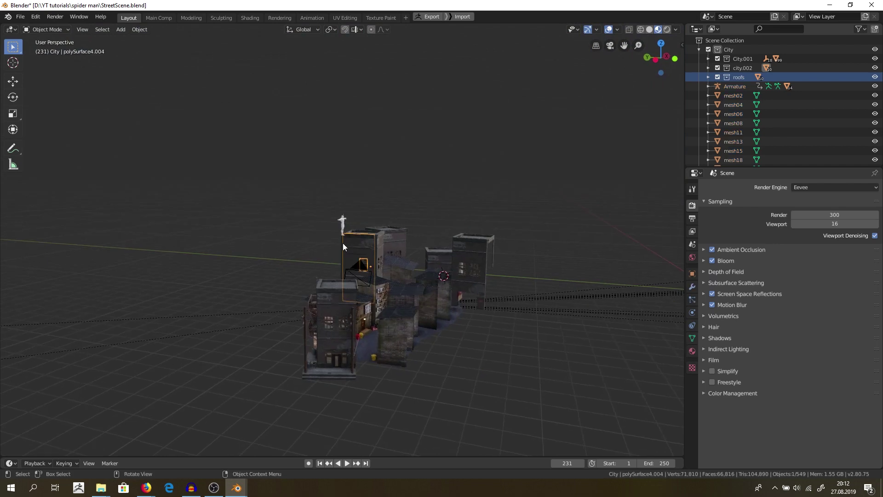
middle_click_drag(343, 243, 377, 215)
left_click(346, 213)
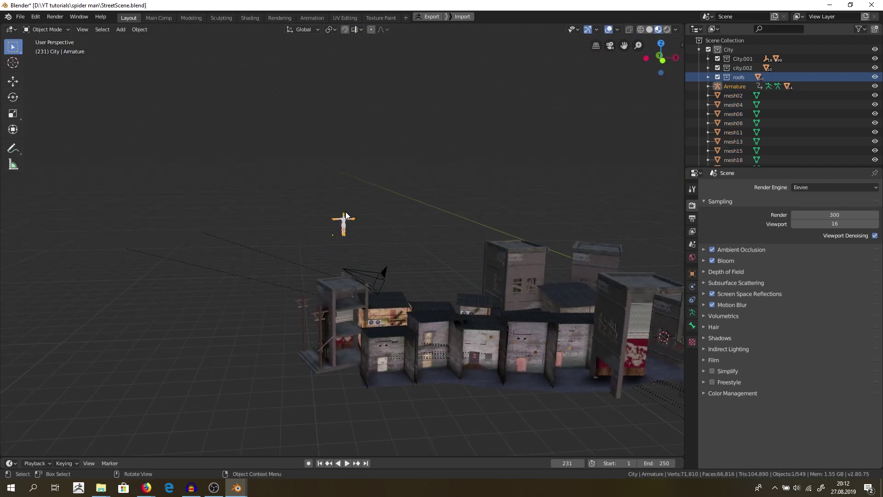
left_click(467, 209)
scroll(708, 115, "down", 3)
Create a new Outliner collection named 'character'
right_click(722, 166)
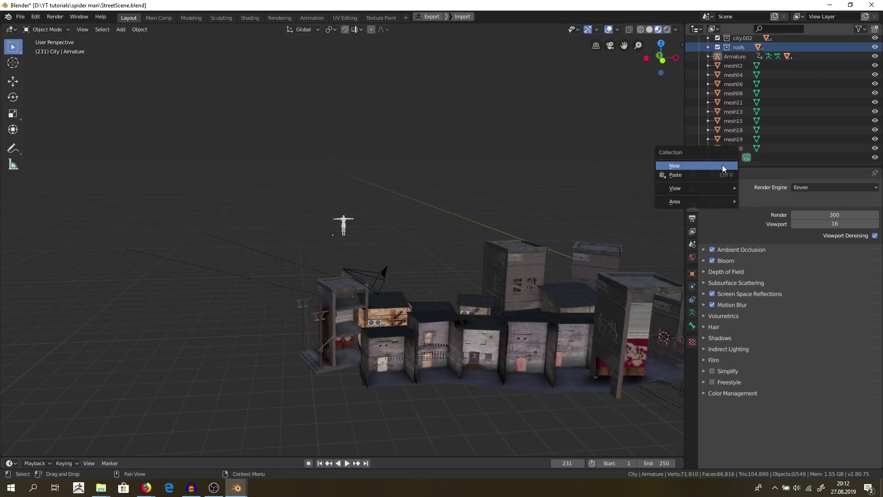
left_click(722, 166)
scroll(736, 151, "down", 1)
double_click(744, 147)
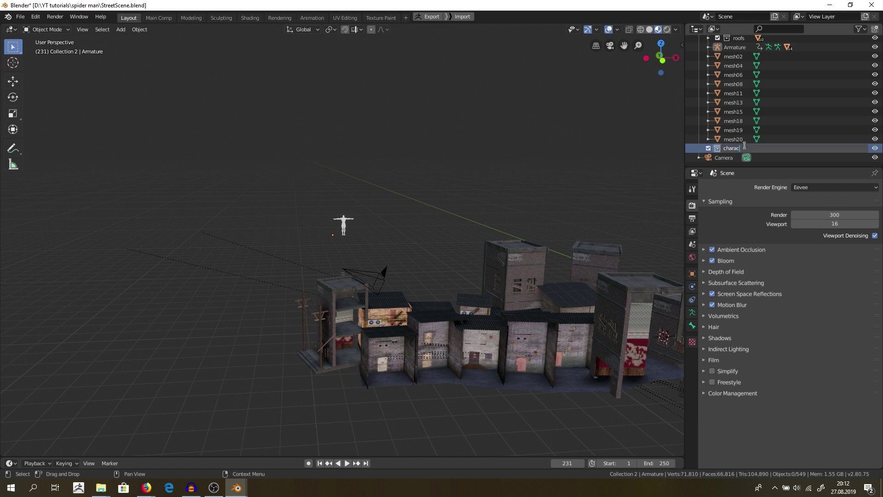
type("character")
key("Return")
Move the Armature and the Spider-Man mesh parts into the character collection
left_click(721, 139)
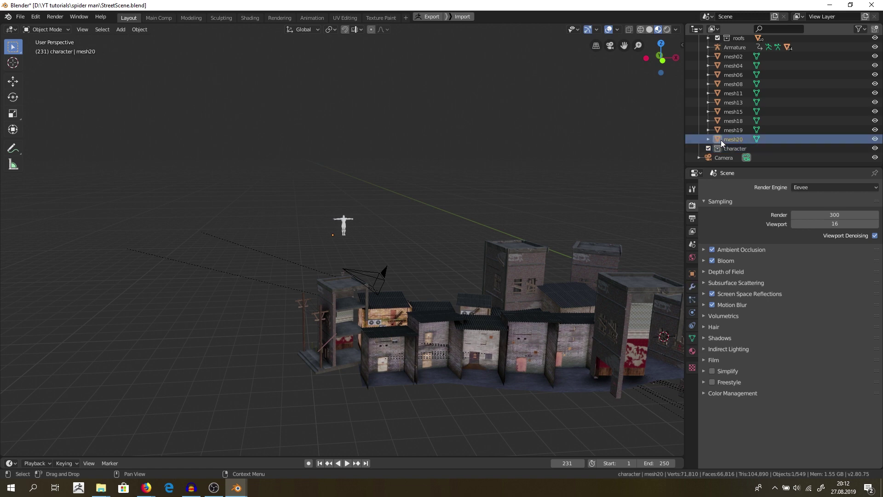
left_click(733, 120, "ctrl")
left_click(733, 121, "ctrl")
left_click(735, 129, "ctrl")
left_click(734, 112, "ctrl")
left_click(735, 93, "ctrl")
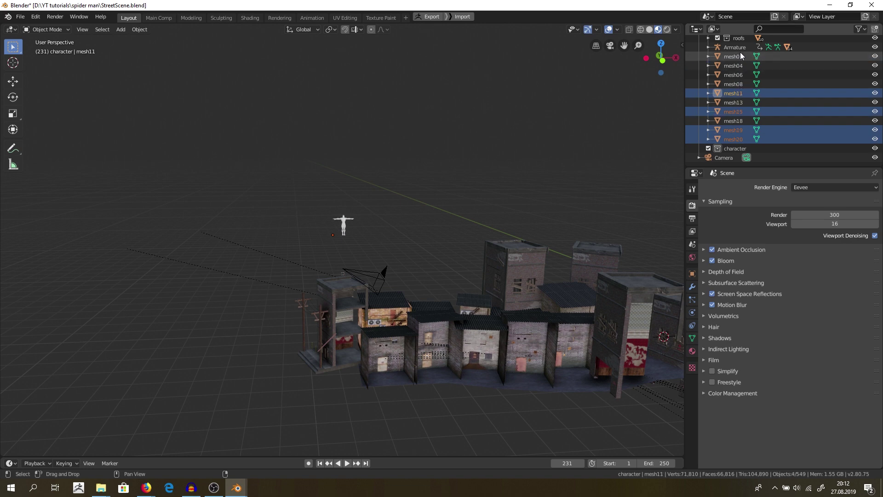
scroll(739, 54, "up", 2)
left_click(736, 74, "ctrl")
left_click(737, 85, "ctrl")
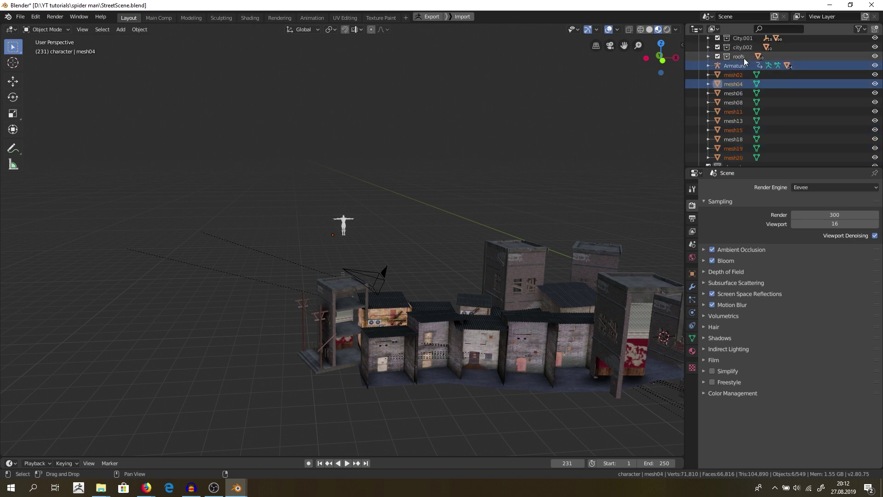
left_click(740, 57, "ctrl")
left_click_drag(738, 74, 708, 78)
scroll(731, 106, "down", 10)
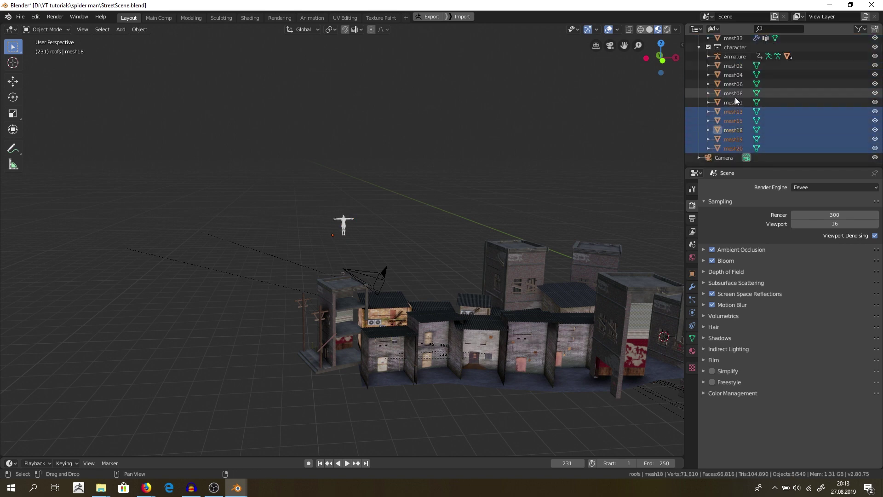
Scale the Armature down and lower it along Z onto the rooftop
left_click(681, 45)
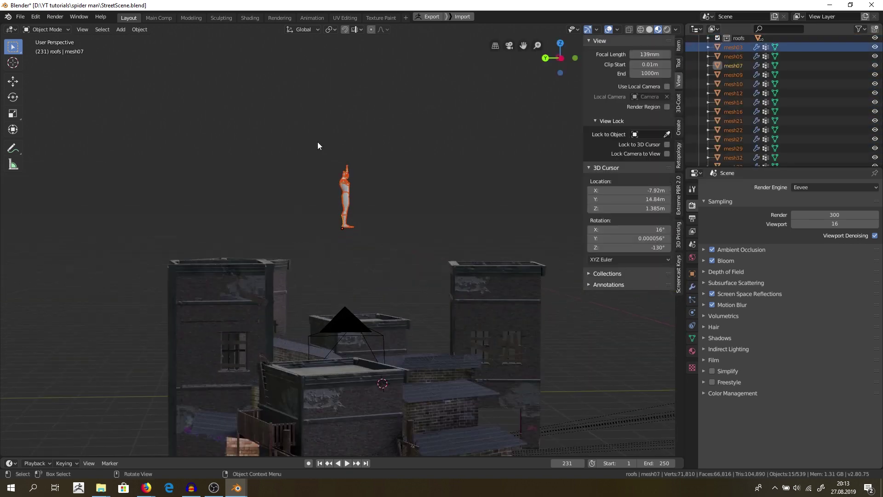
scroll(732, 100, "up", 5)
left_click(740, 131)
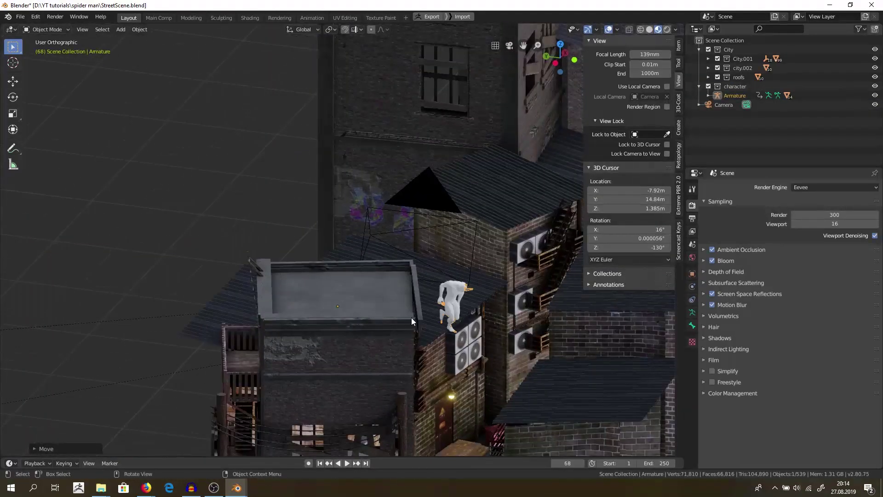
key("s")
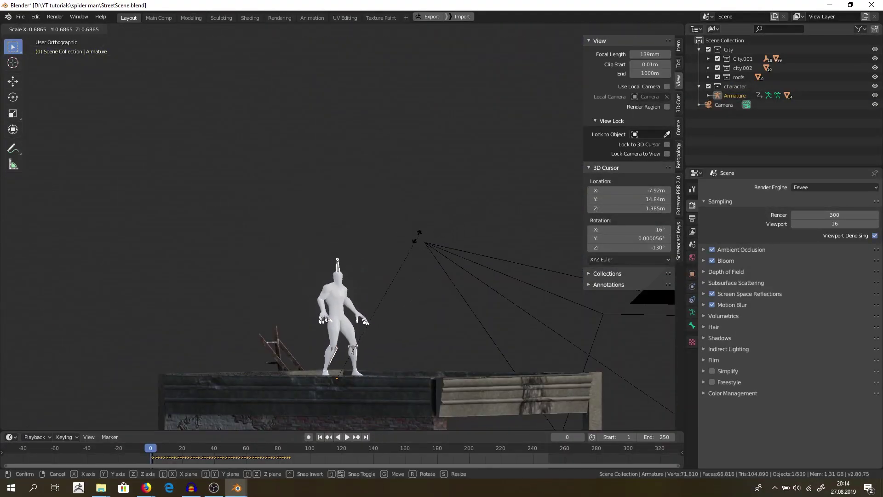
left_click(391, 258)
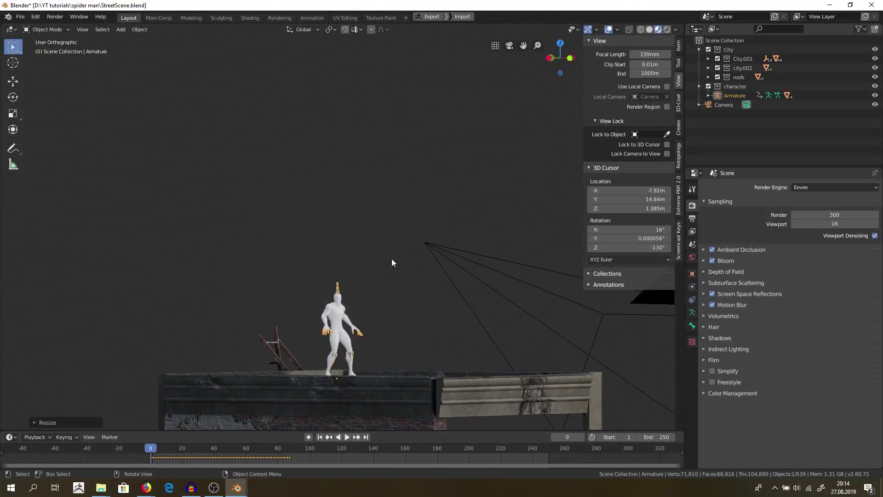
middle_click_drag(391, 259, 335, 233)
key("g")
key("z")
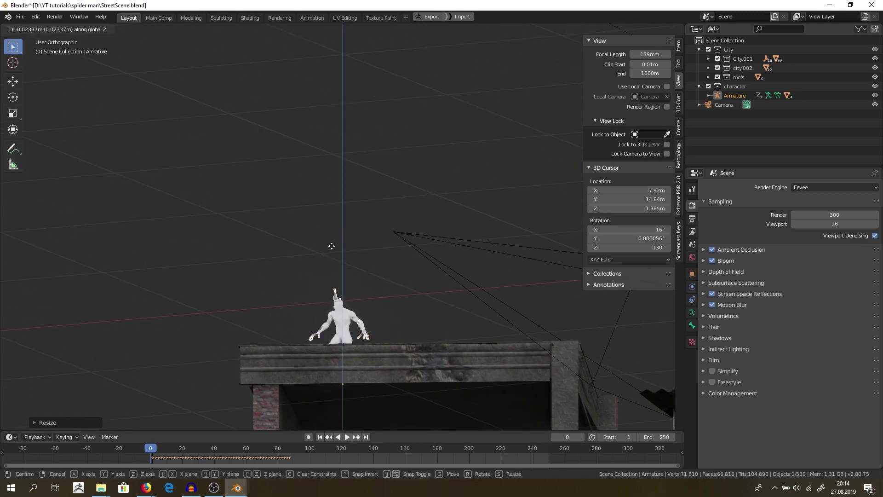
left_click(331, 280)
Rotate the character about 73° around Z to face sideways
middle_click_drag(331, 281, 391, 292)
key("r")
key("z")
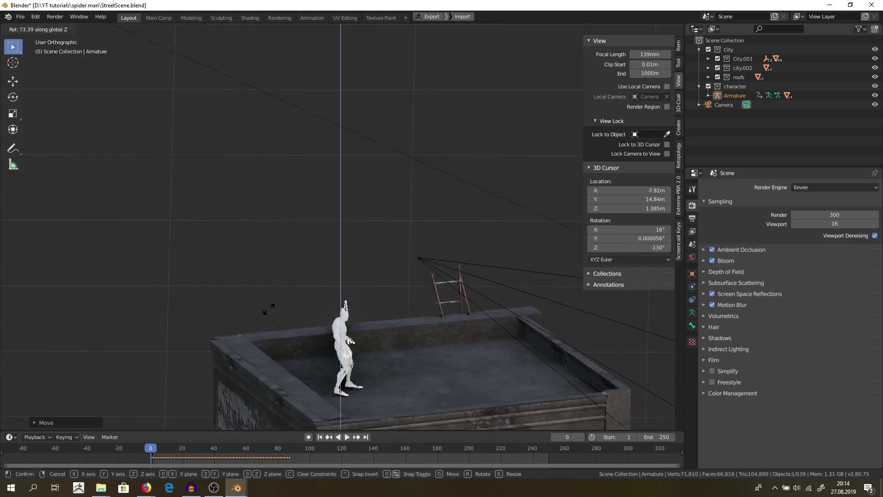
left_click(304, 282)
left_click(319, 251)
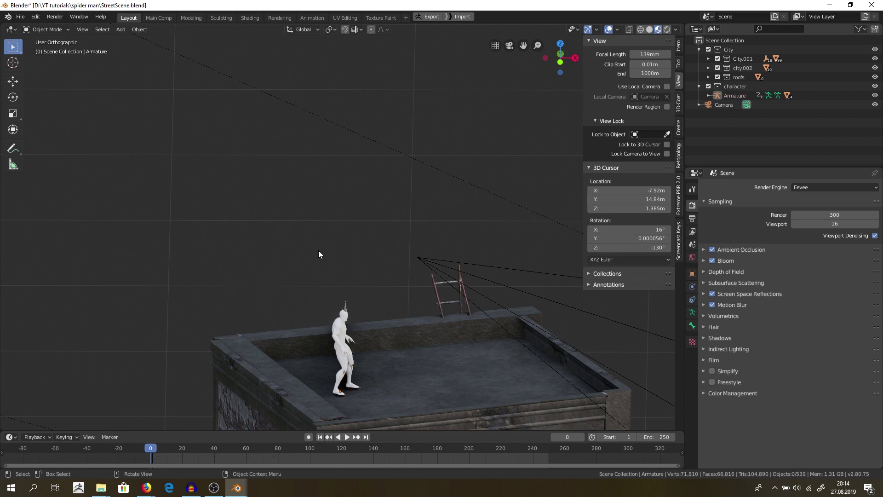
Import Samba Dancing(2).fbx from Downloads as an FBX file
left_click(21, 17)
mouse_move(53, 142)
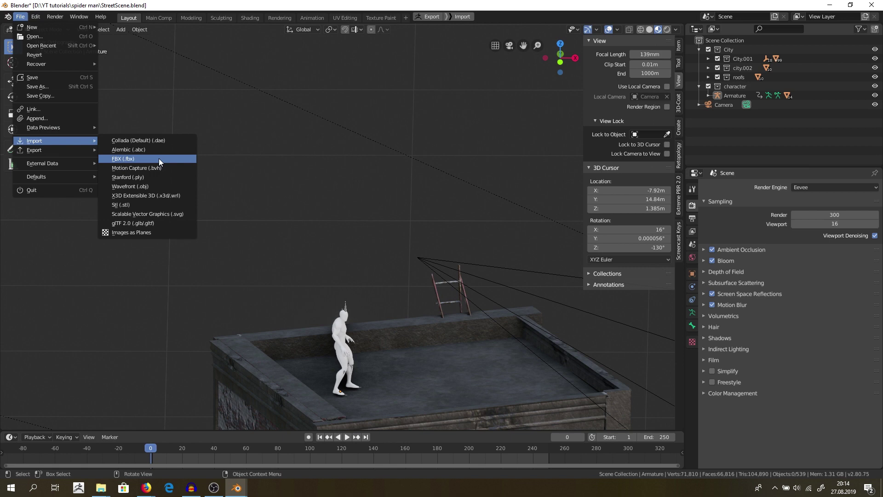
left_click(158, 158)
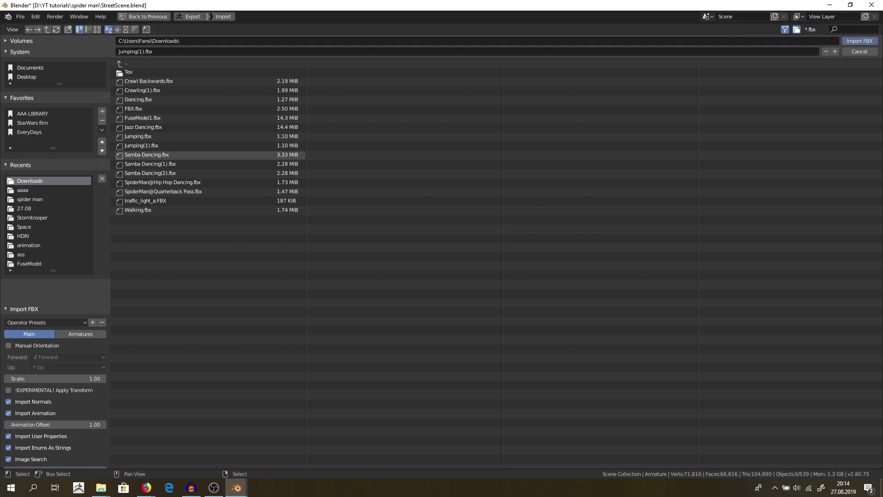
left_click(188, 172)
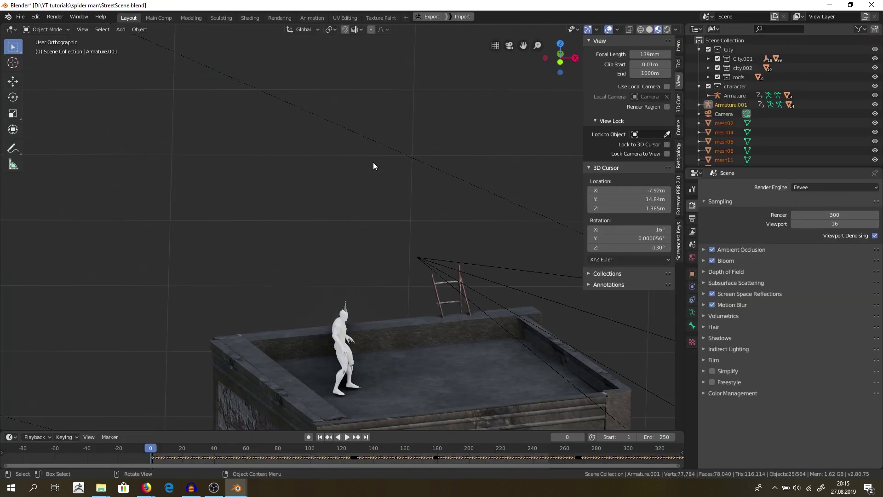
Delete the 25 imported objects, then select and frame the character's Armature
key("Delete")
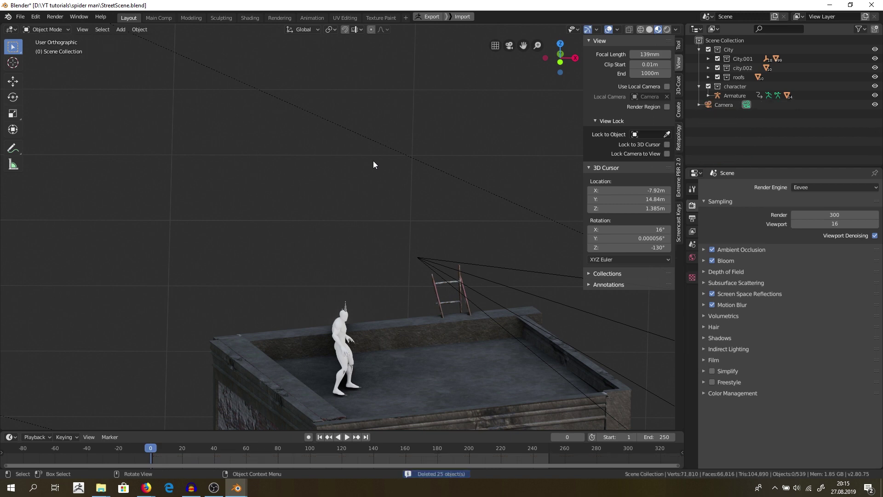
middle_click_drag(373, 164, 390, 327)
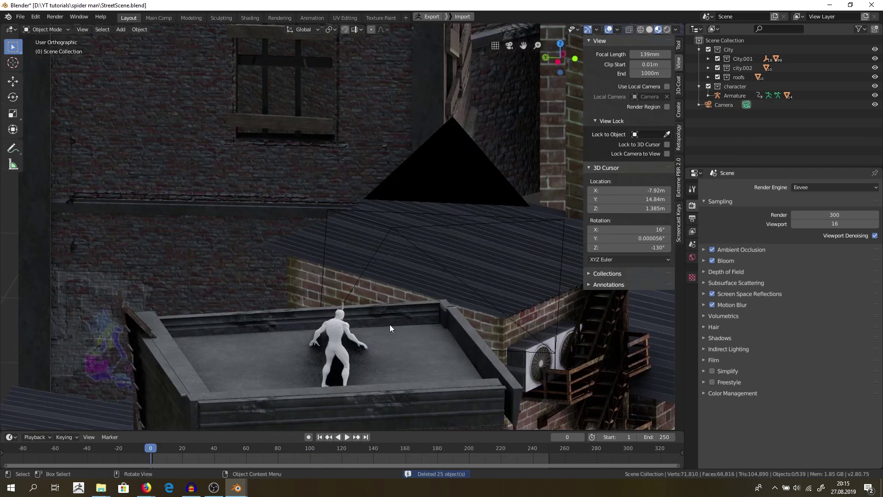
left_click(345, 311)
middle_click_drag(339, 305, 226, 294)
left_click(152, 284)
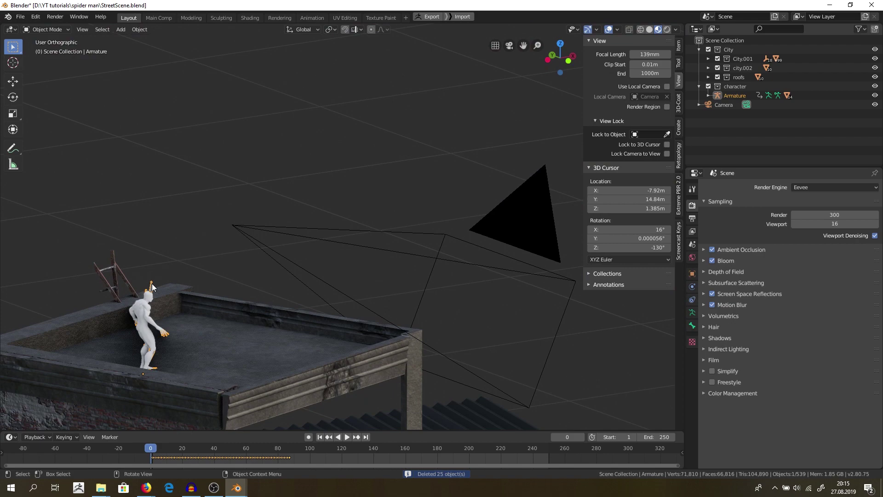
middle_click_drag(152, 283, 462, 207)
key("KP_Decimal")
middle_click_drag(375, 322, 327, 290)
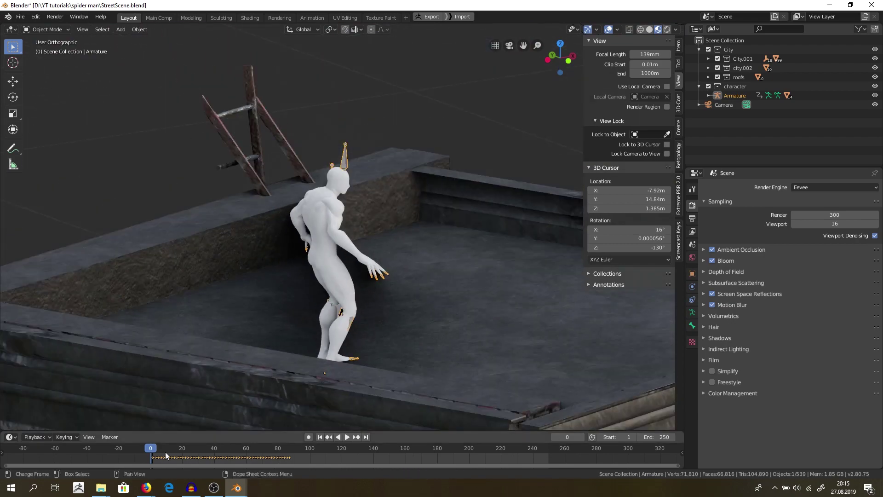
Enlarge the timeline area and change it into the Dope Sheet editor
left_click_drag(177, 431, 180, 415)
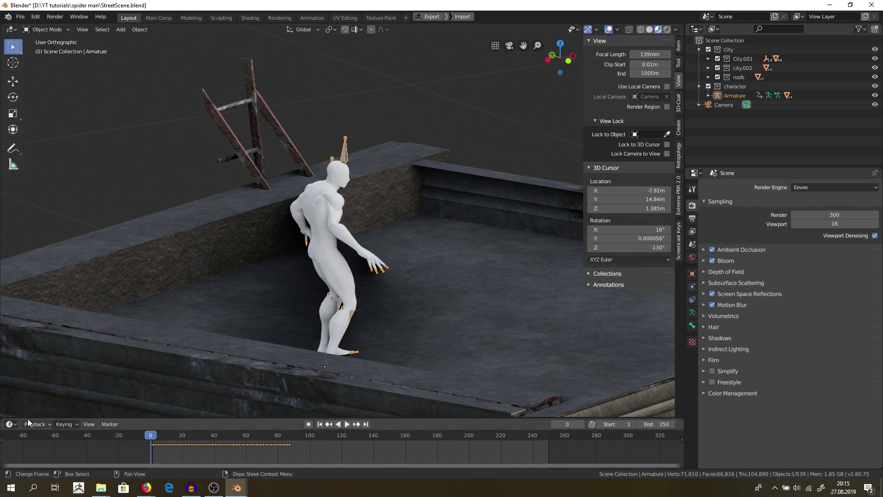
left_click(12, 427)
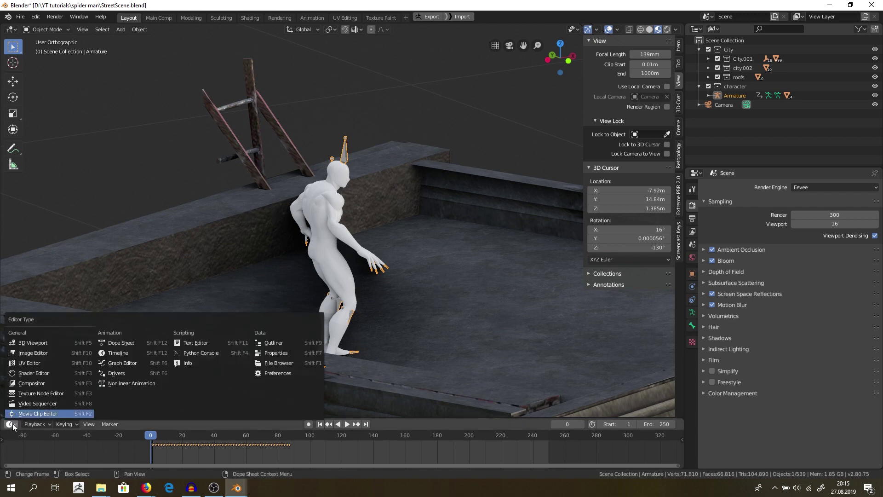
left_click(138, 343)
left_click(39, 423)
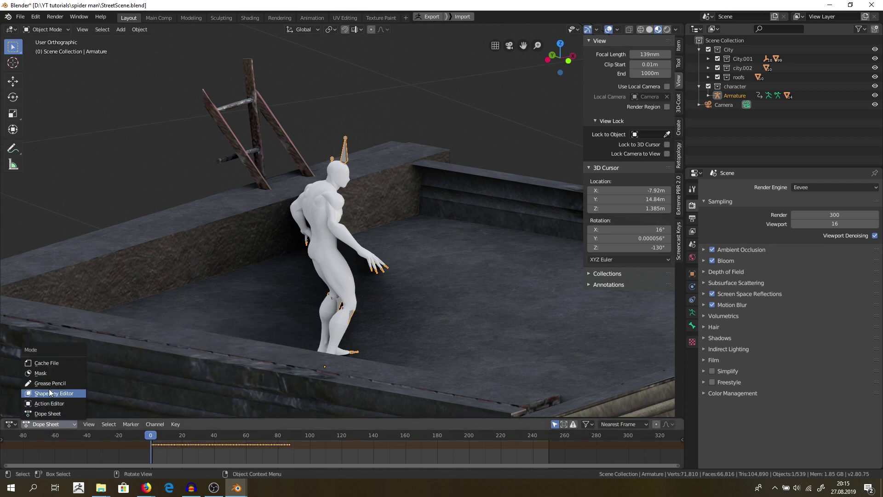
In the Action Editor, assign the Layer0.001 action to the Armature and preview it
left_click(54, 400)
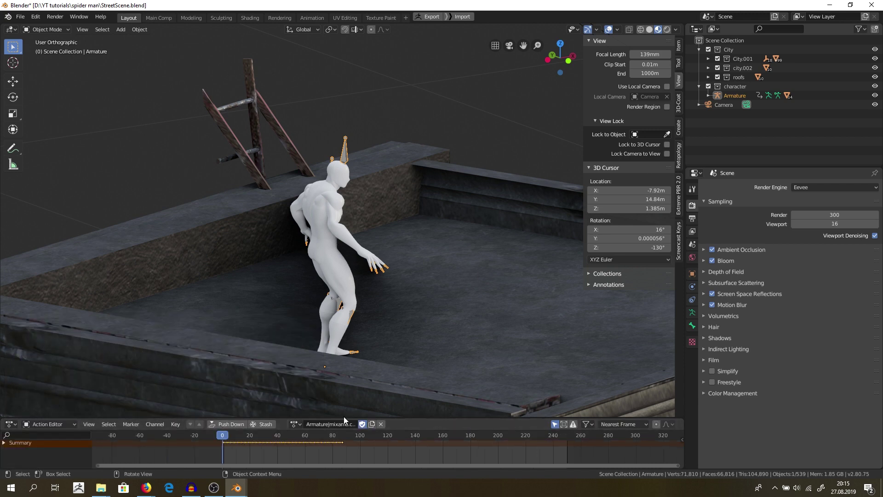
left_click(343, 407)
left_click_drag(343, 418, 342, 354)
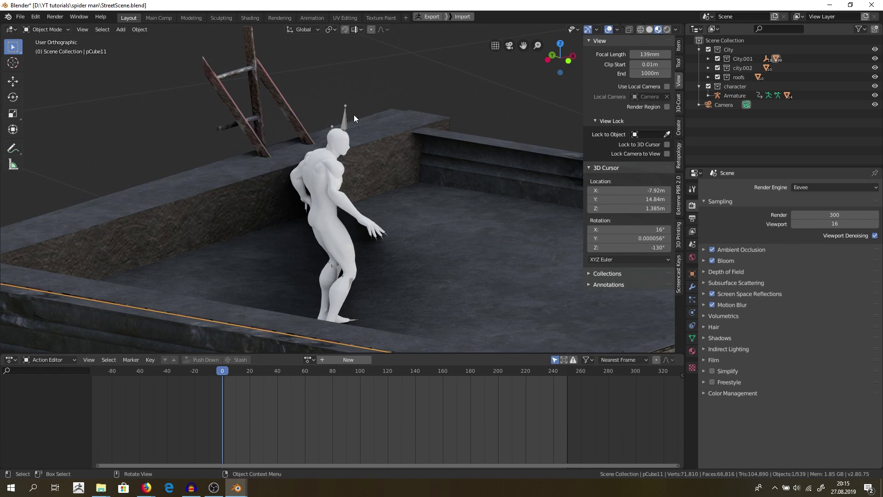
left_click(344, 121)
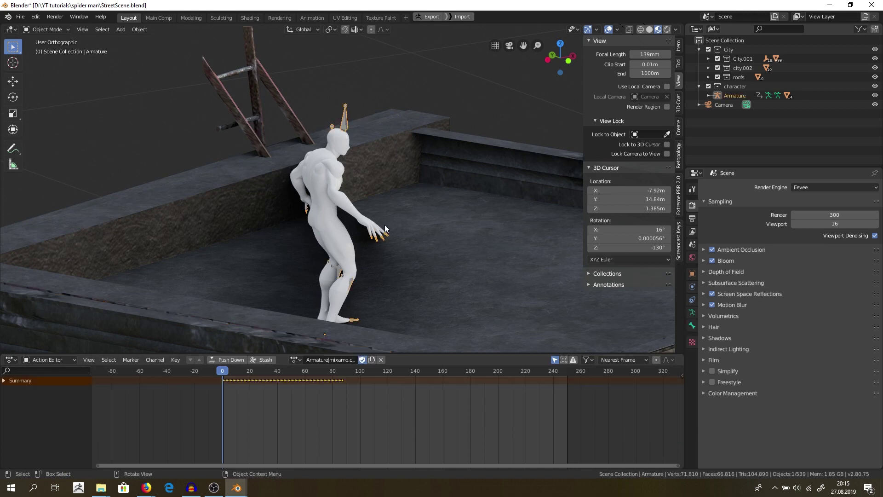
left_click(296, 359)
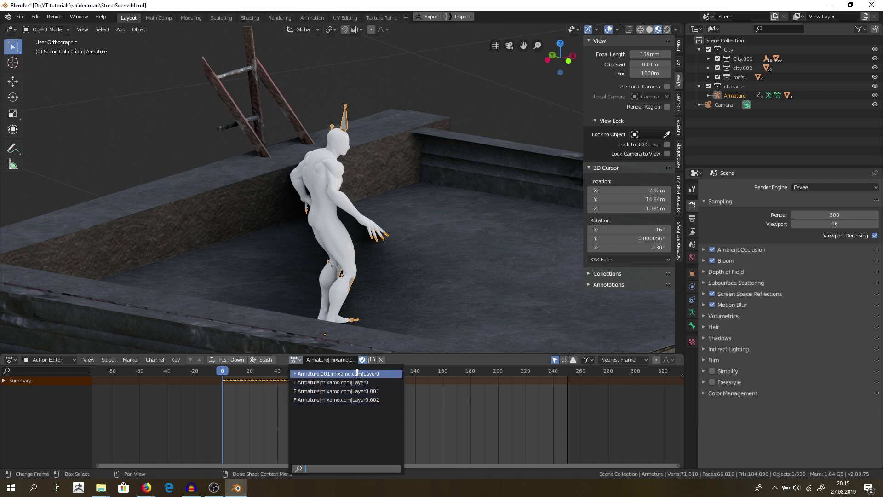
left_click(354, 392)
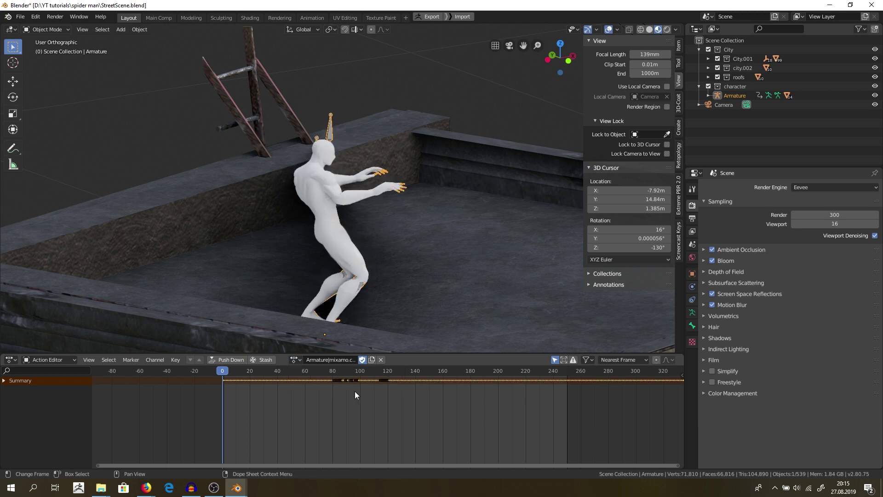
key("space")
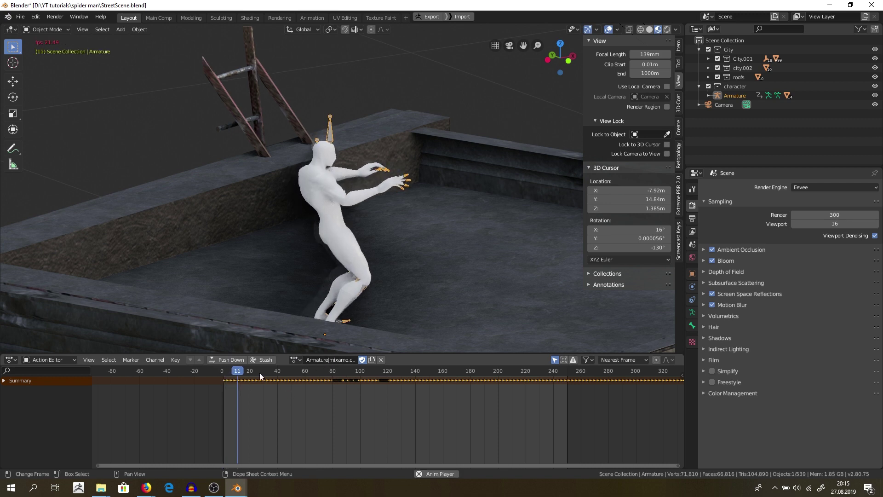
key("space")
Rename the Armature's current action to Samba
double_click(331, 360)
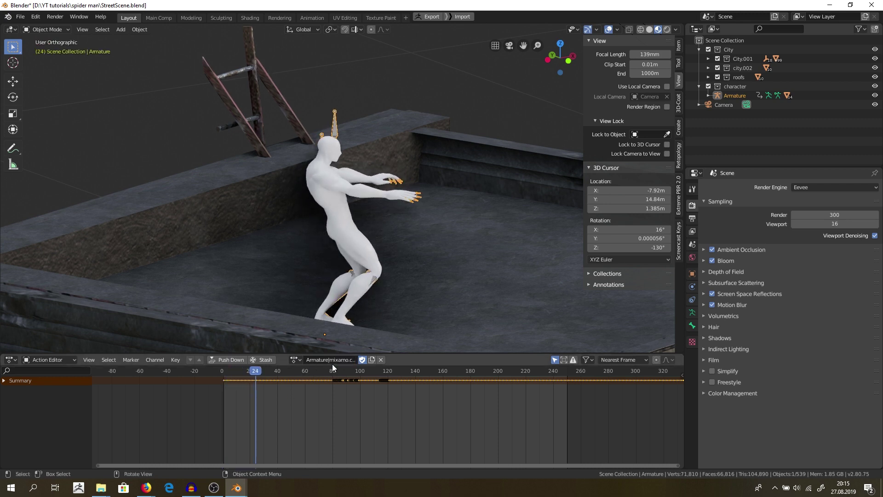
key("ctrl+z")
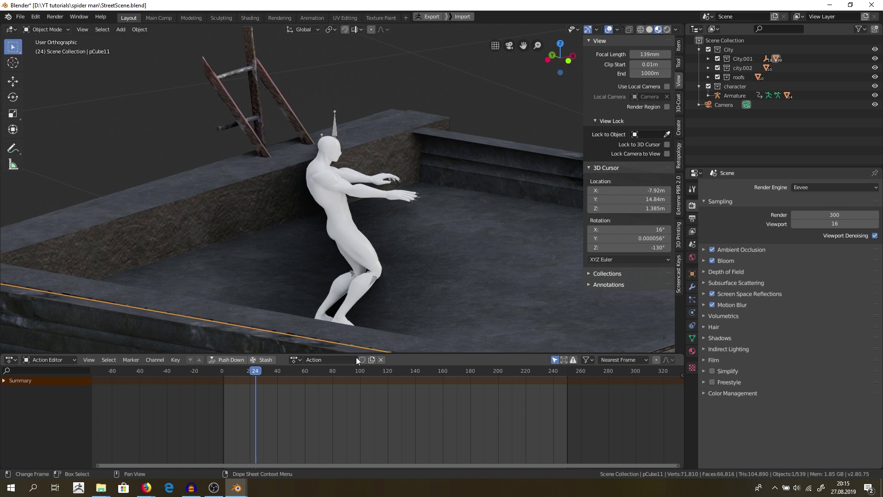
left_click(336, 126)
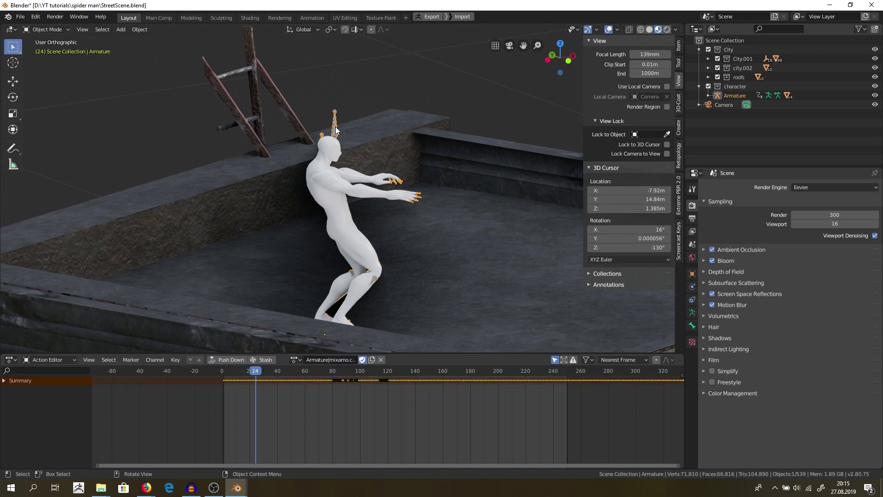
double_click(331, 359)
type("Sam")
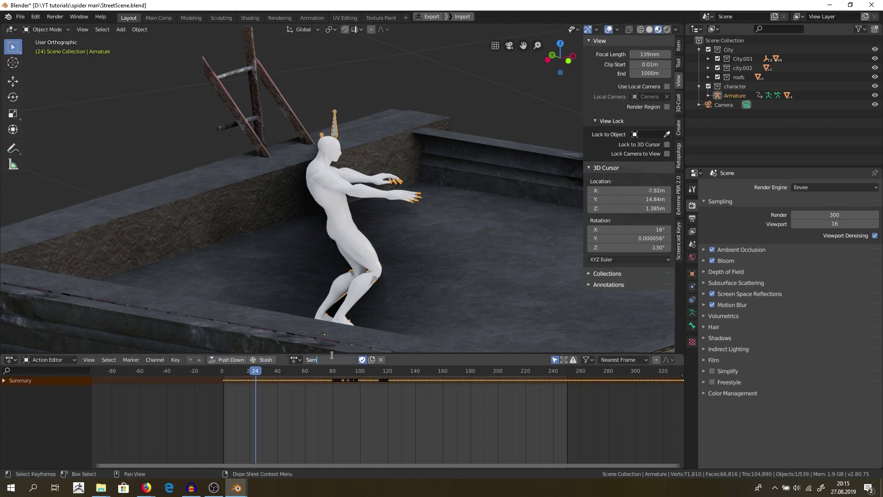
type("ba")
key("Return")
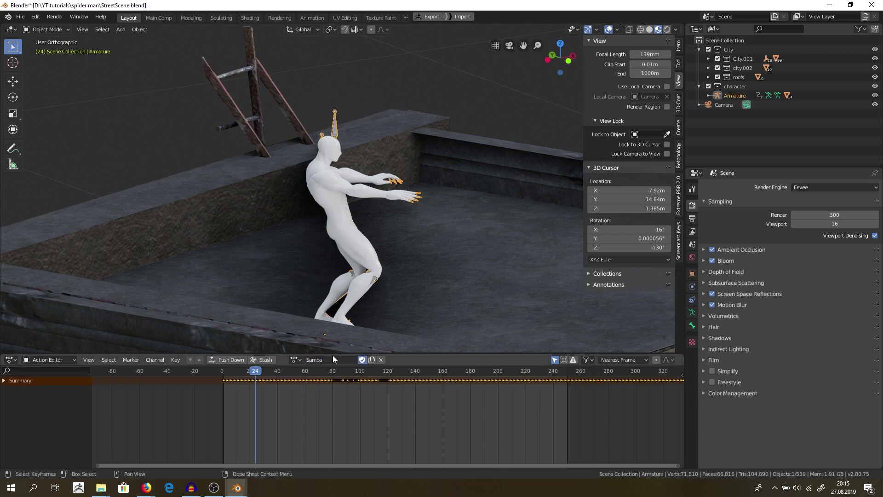
left_click(294, 360)
Switch to the other Mixamo action, rename it jump, and play it back
left_click(327, 392)
left_click_drag(235, 370, 288, 374)
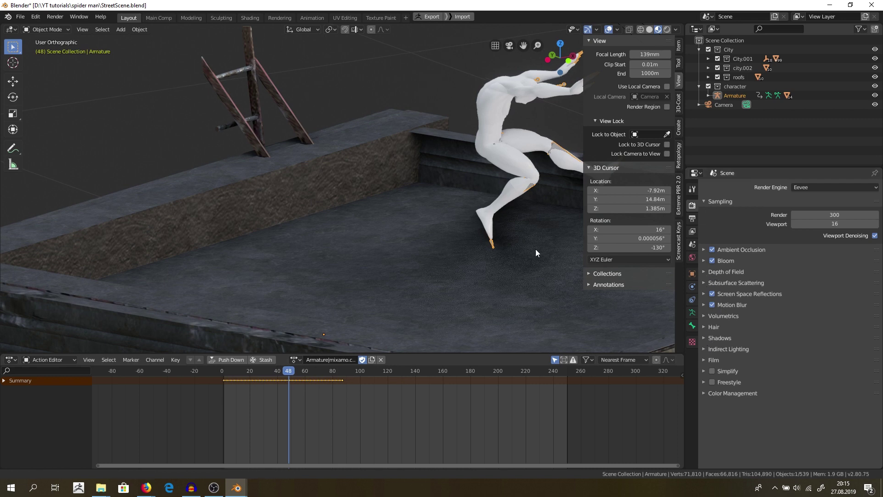
middle_click_drag(535, 249, 374, 255, "shift")
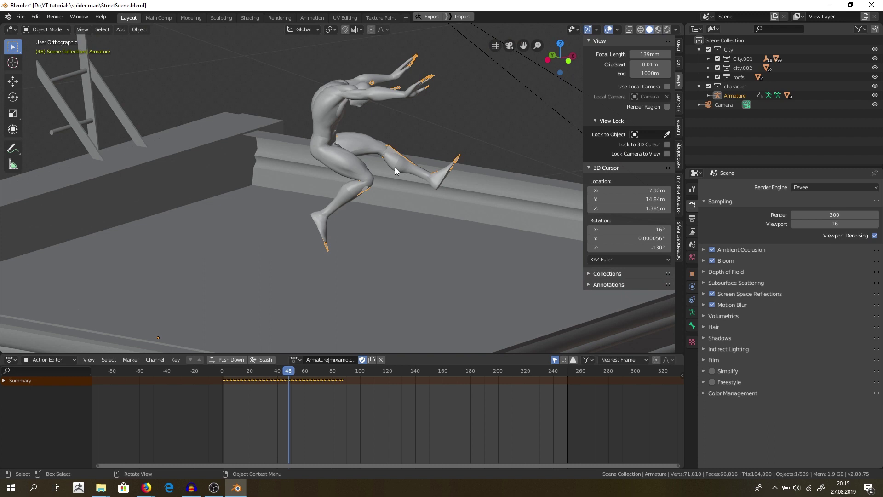
left_click_drag(261, 371, 231, 372)
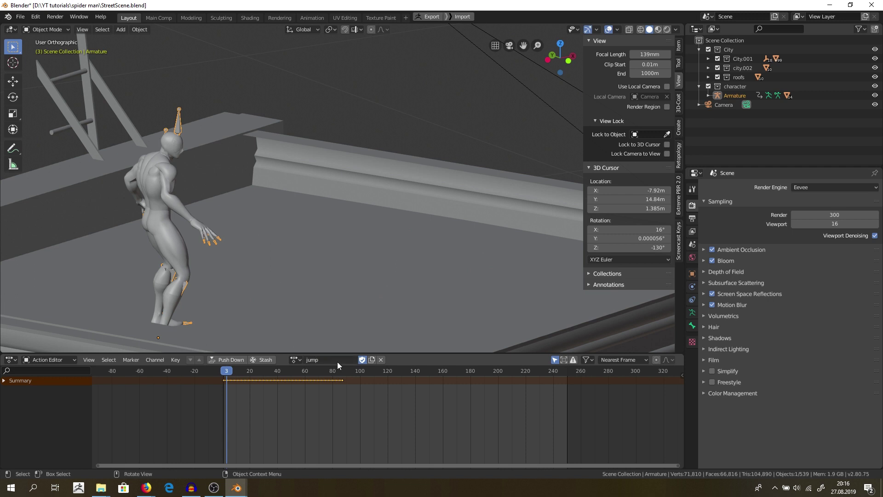
key("Return")
key("space")
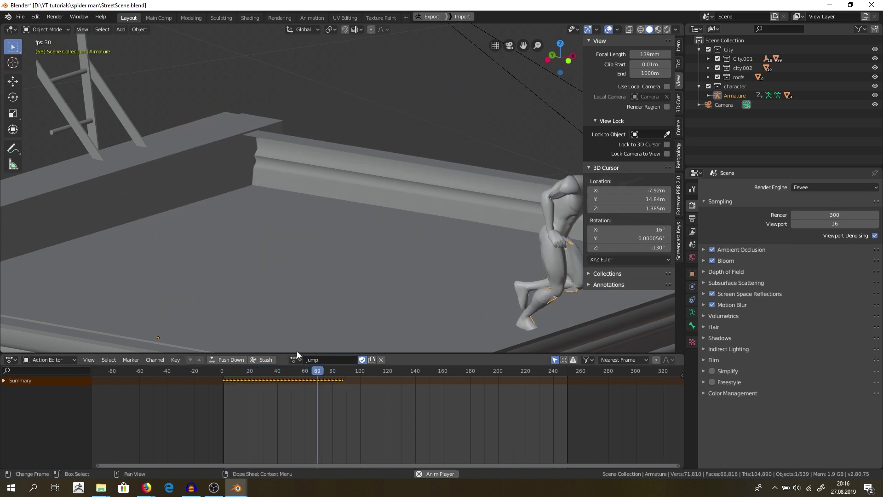
Make Samba the active action again and scrub through its frames
left_click(292, 359)
left_click(312, 399)
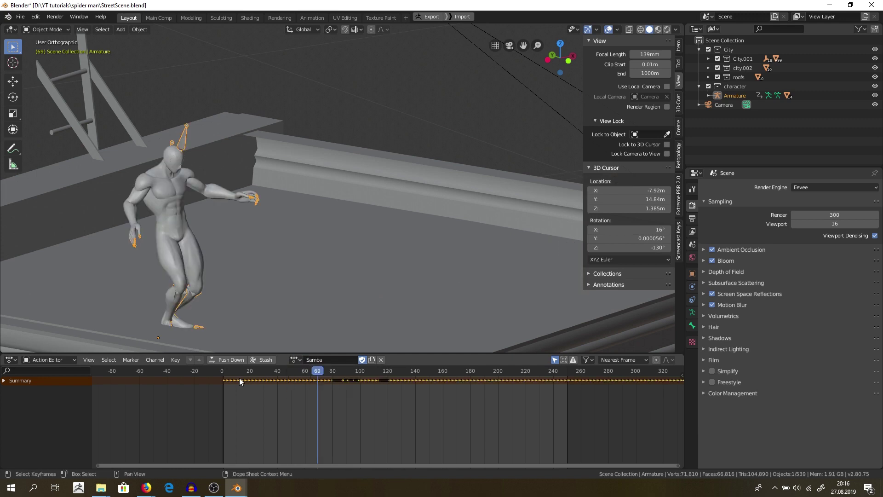
left_click_drag(490, 387, 245, 380)
scroll(221, 272, "down", 6)
scroll(278, 221, "up", 5)
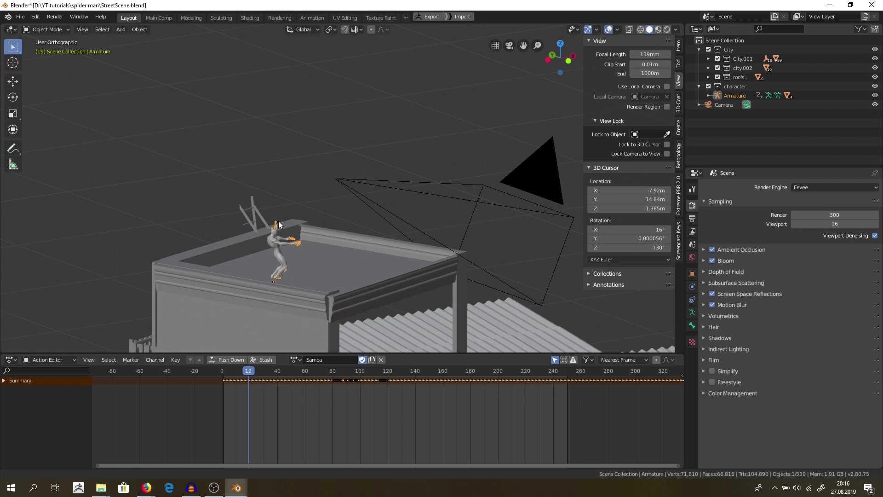
middle_click_drag(272, 209, 292, 176)
Turn on Material Preview, select the torso mesh, and open the Shading workspace
left_click(658, 29)
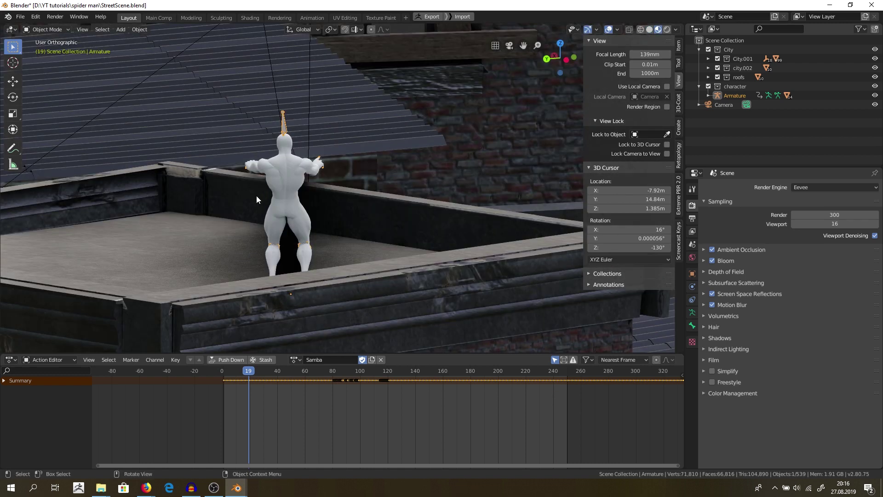
left_click(280, 181)
left_click(274, 16)
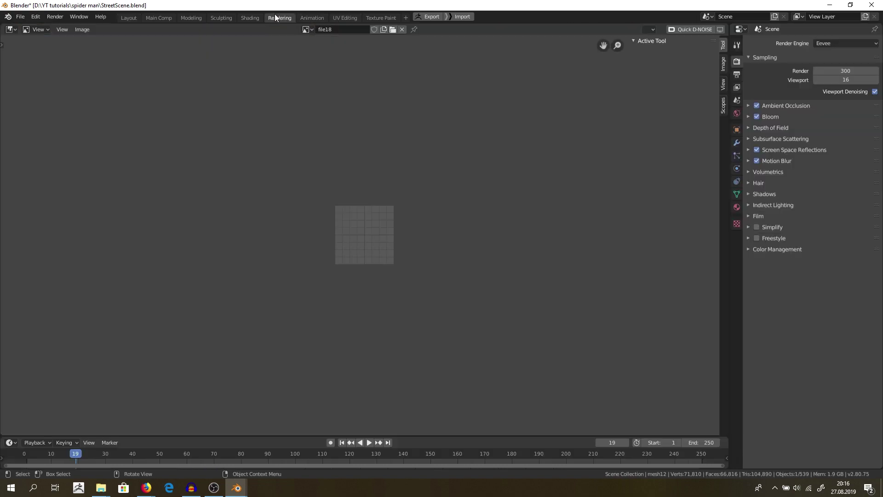
left_click(244, 16)
middle_click_drag(361, 175, 297, 129)
scroll(296, 158, "down", 8)
scroll(272, 162, "up", 10)
scroll(275, 125, "down", 5)
scroll(306, 128, "up", 5)
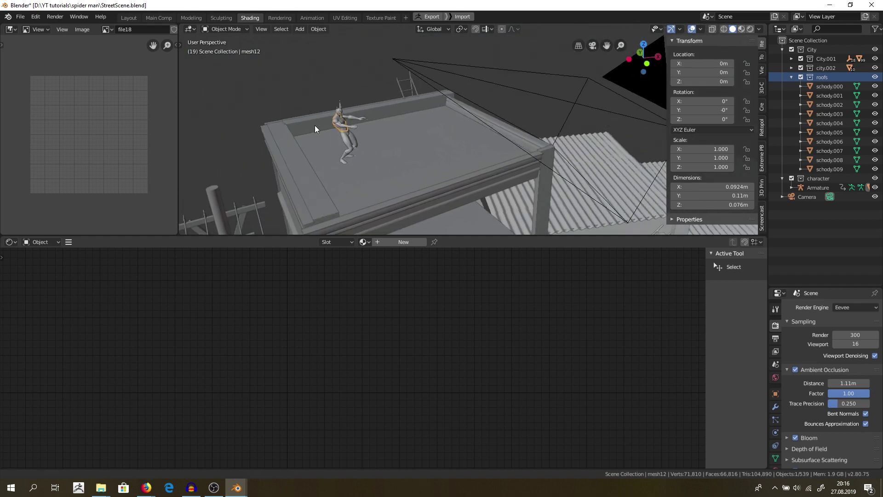
Assign the Body material to the first suit mesh pieces
left_click(398, 242)
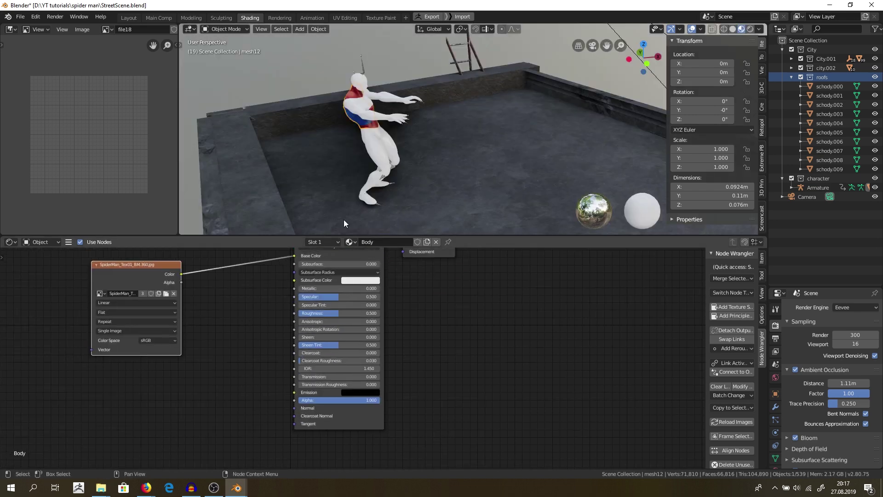
left_click(363, 241)
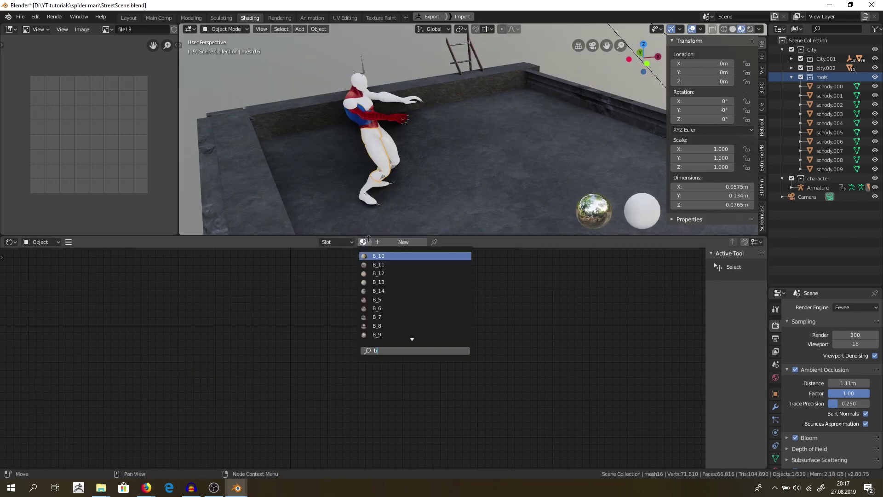
left_click(393, 255)
left_click(344, 241)
left_click(362, 241)
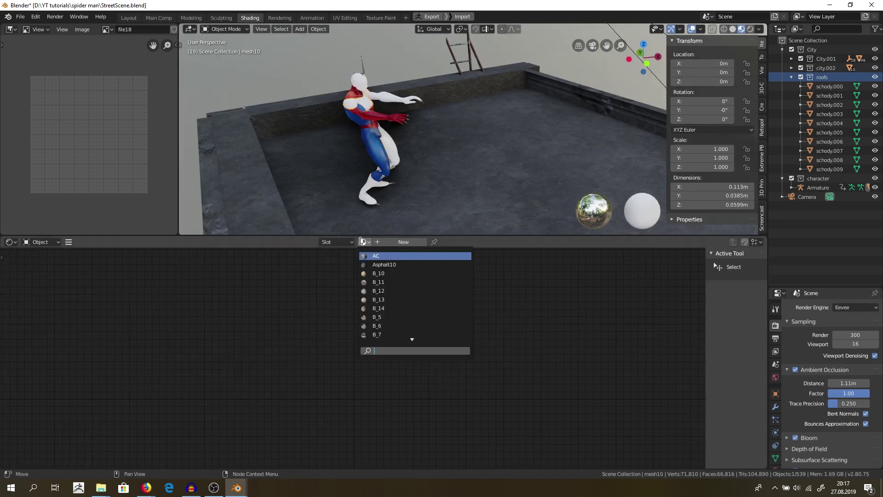
left_click(378, 265)
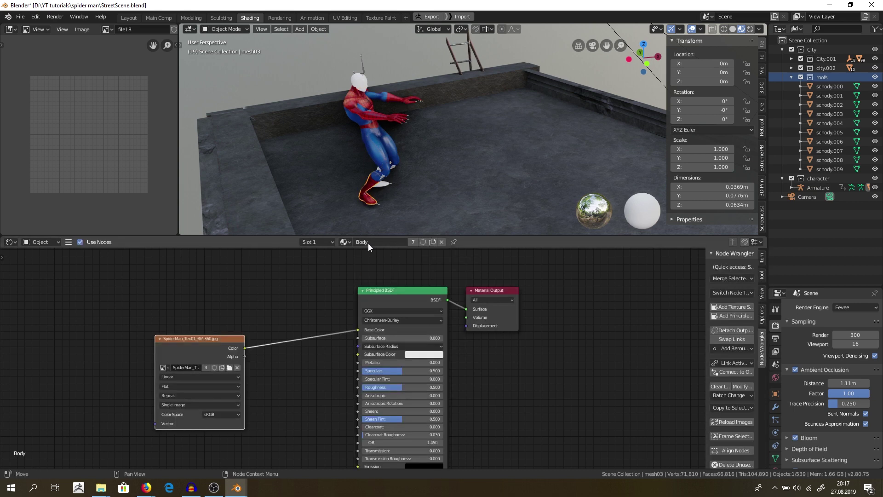
Assign materials to the remaining bare pieces, giving the last one Head
left_click(363, 241)
left_click(410, 336)
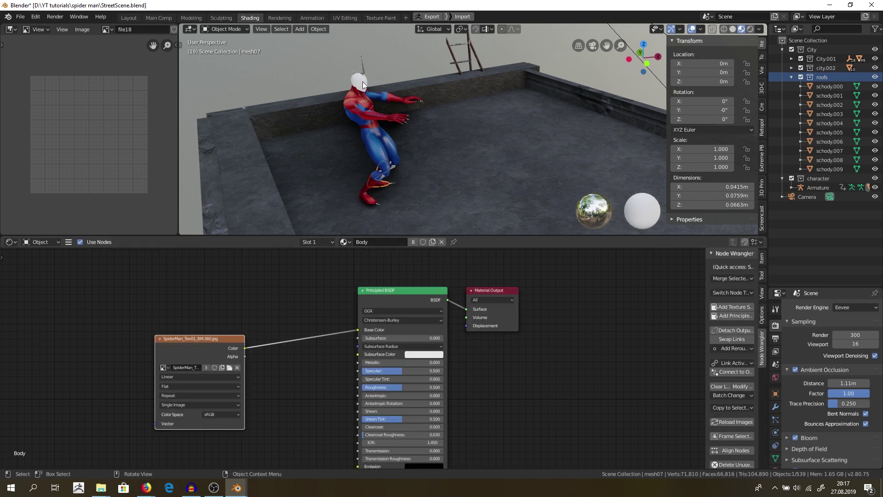
left_click(363, 242)
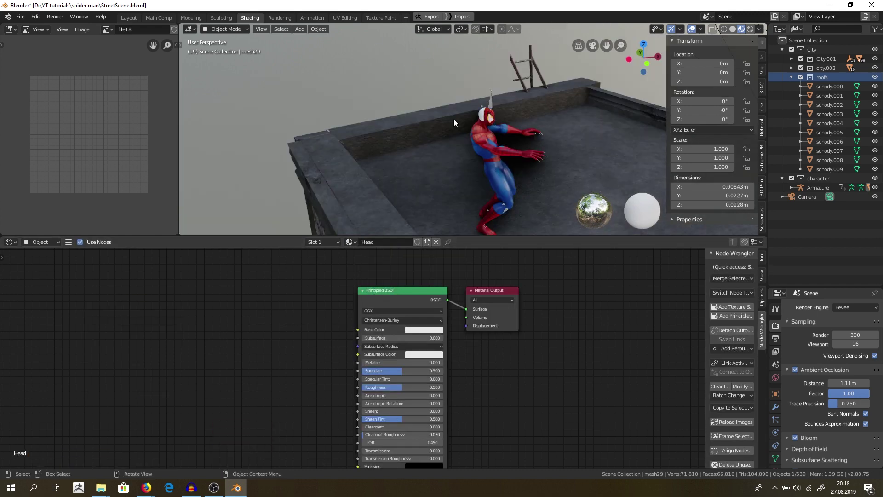
left_click(348, 242)
left_click(414, 339)
left_click(348, 241)
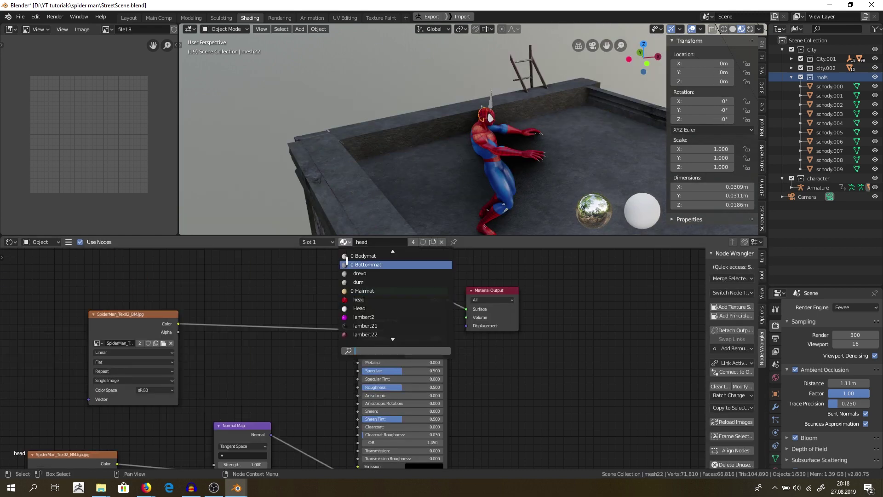
left_click(368, 253)
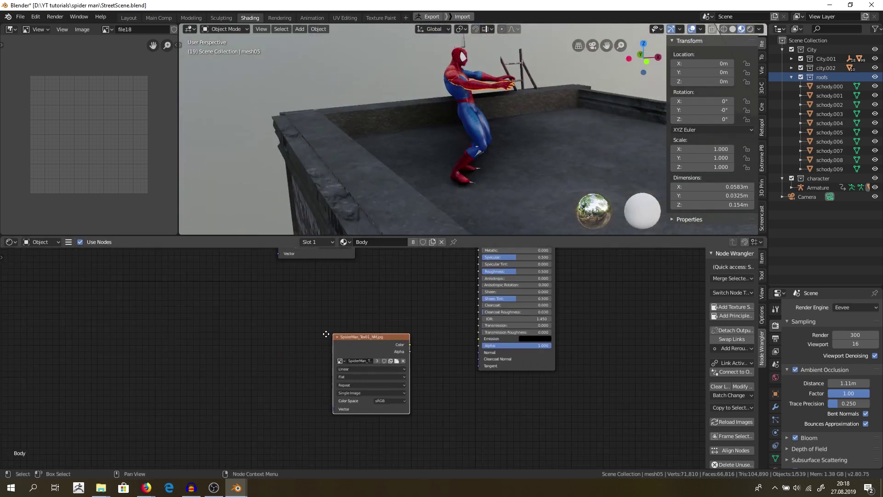
Move the image texture node aside and add a Bump node left of the shader
left_click_drag(406, 341, 481, 352)
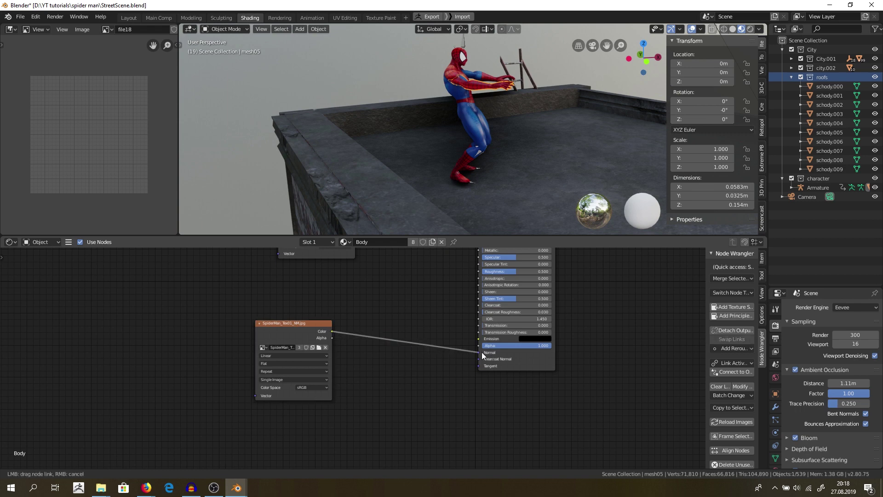
key("shift+a")
left_click(406, 329)
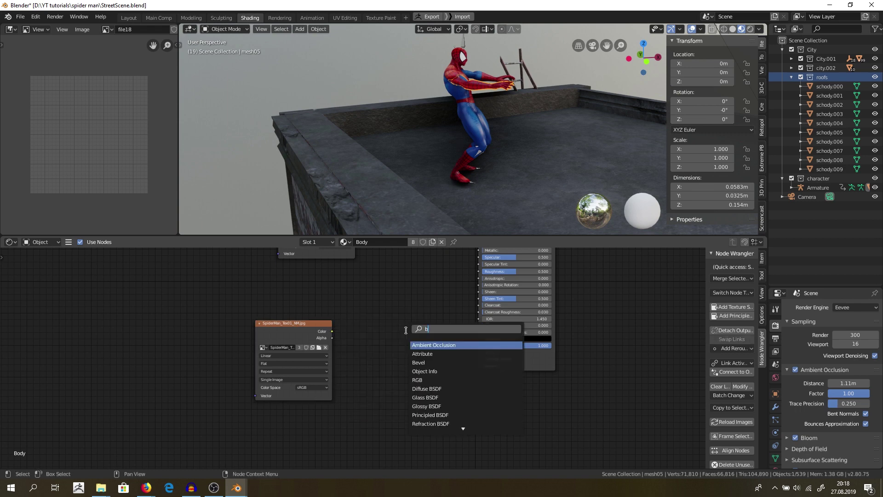
key("Return")
left_click(343, 347)
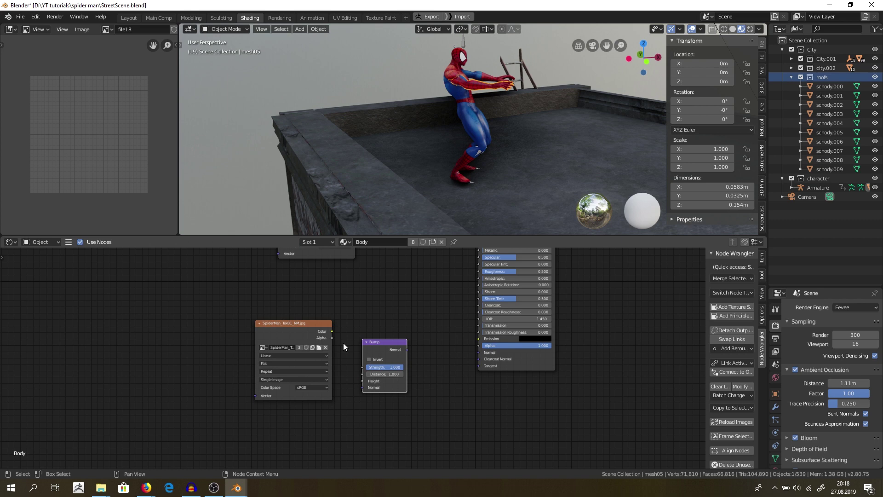
Wire the texture into Bump Height and Bump Normal into the Principled BSDF Normal
left_click_drag(362, 387, 363, 387)
left_click_drag(480, 339, 481, 339)
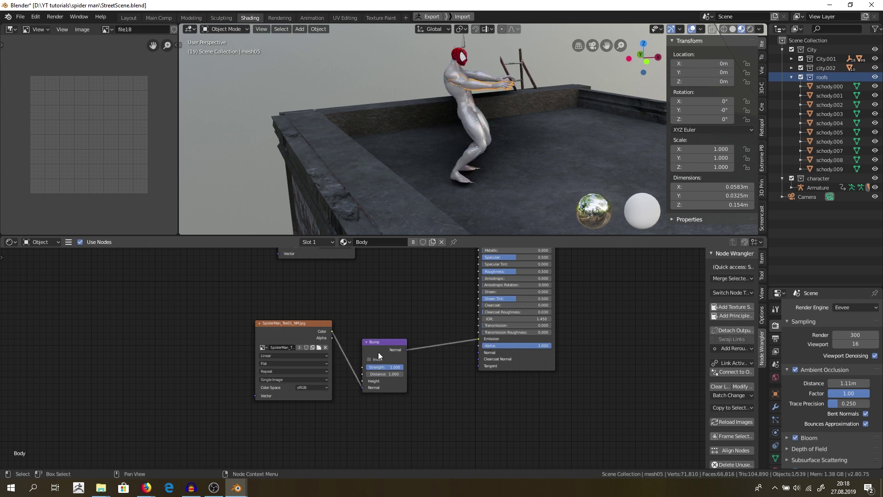
middle_click_drag(502, 77, 387, 152)
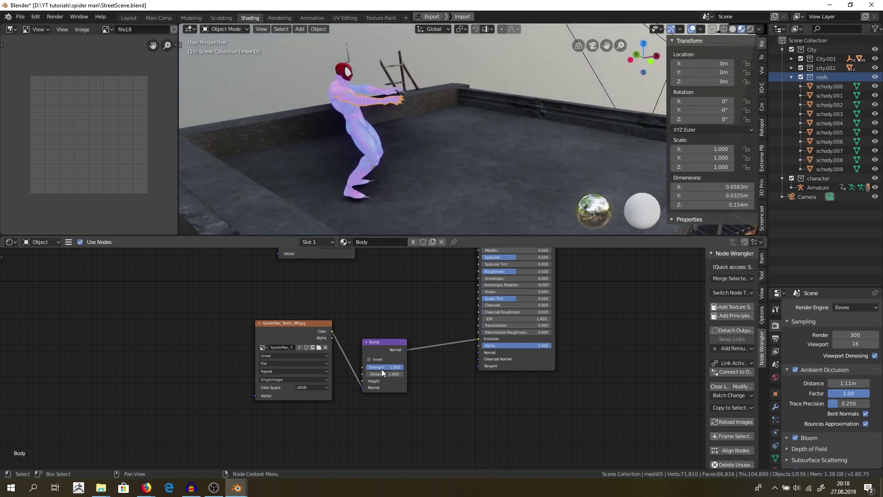
left_click_drag(362, 388, 363, 388)
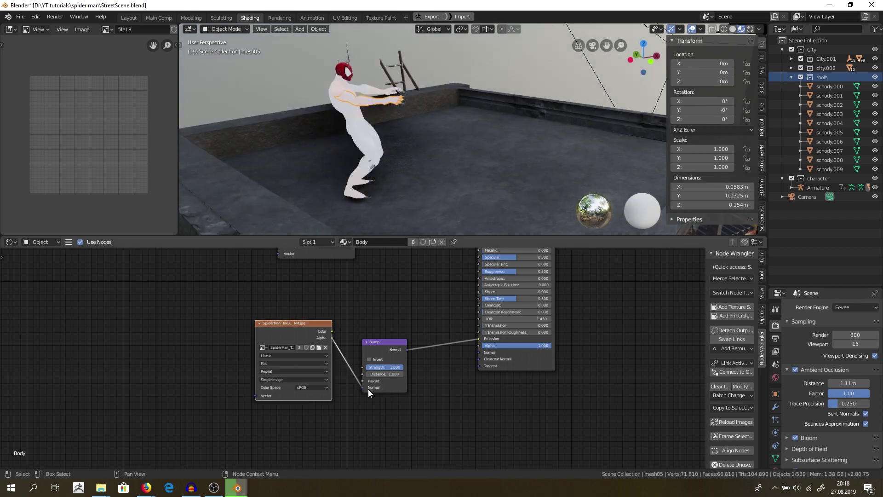
mouse_move(469, 338)
left_mouse_down()
mouse_move(479, 339)
mouse_move(451, 344)
mouse_move(490, 344)
mouse_move(485, 352)
left_mouse_up()
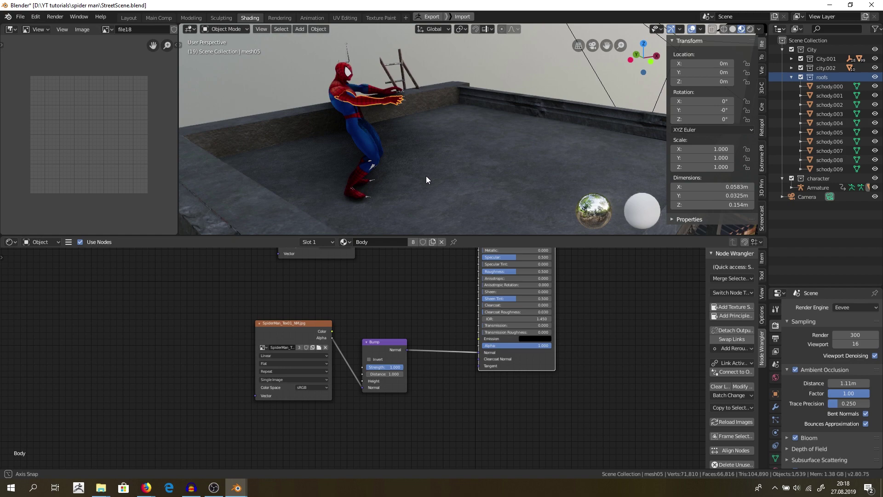
mouse_move(426, 176)
middle_mouse_down()
mouse_move(421, 212)
mouse_move(469, 196)
mouse_move(347, 119)
mouse_move(352, 159)
mouse_move(378, 117)
mouse_move(282, 107)
middle_mouse_up()
scroll(346, 134, "down", 4)
scroll(347, 134, "up", 5)
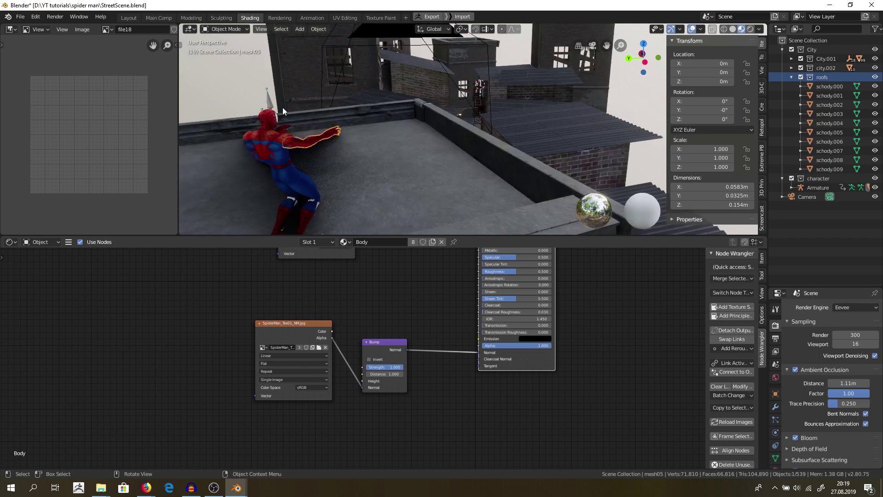
Select the Spider-Man armature and return to the Layout workspace
left_click(269, 97)
left_click(129, 18)
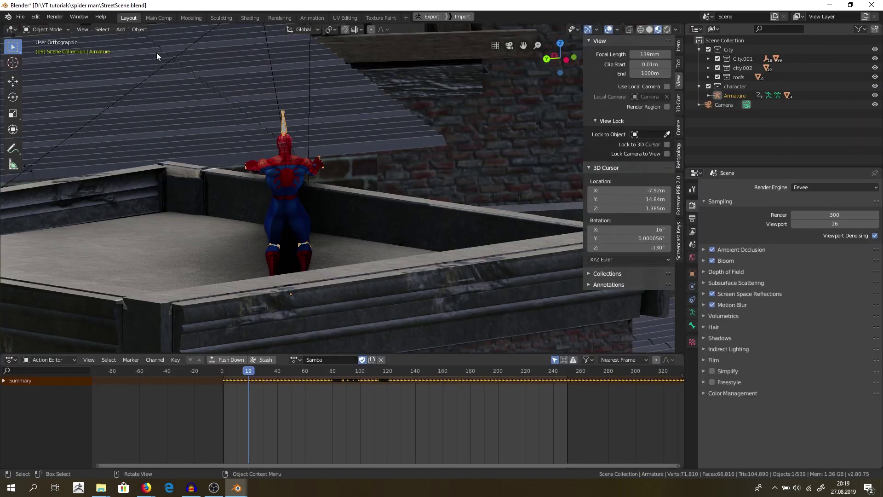
scroll(306, 203, "down", 3)
scroll(291, 180, "up", 2)
middle_click_drag(291, 180, 269, 202)
Make jump the rig's active action and scrub it to frames 33 and 20
left_click(295, 359)
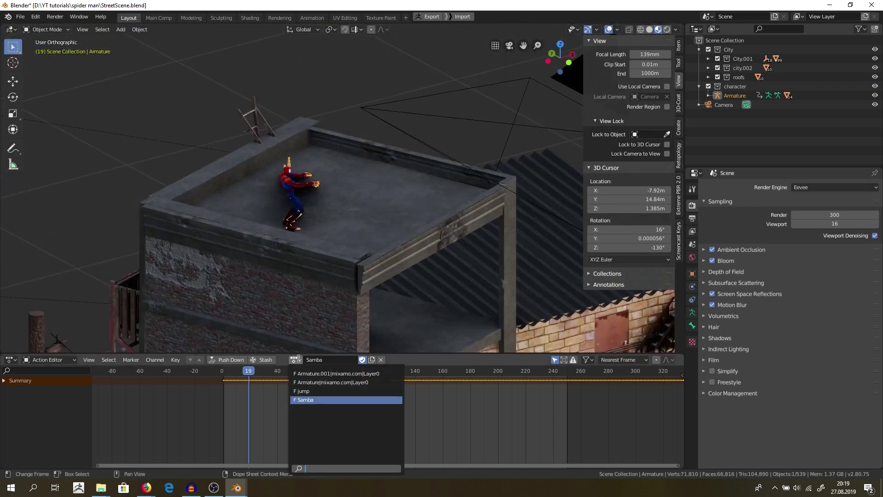
left_click(313, 390)
middle_click_drag(303, 271, 309, 228)
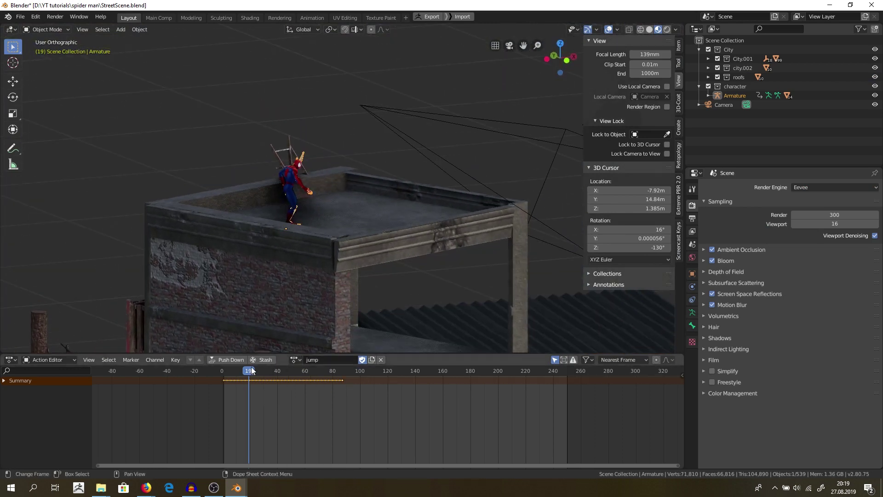
mouse_move(219, 370)
left_mouse_down()
mouse_move(289, 372)
mouse_move(217, 374)
left_mouse_up()
middle_click_drag(299, 248, 322, 236)
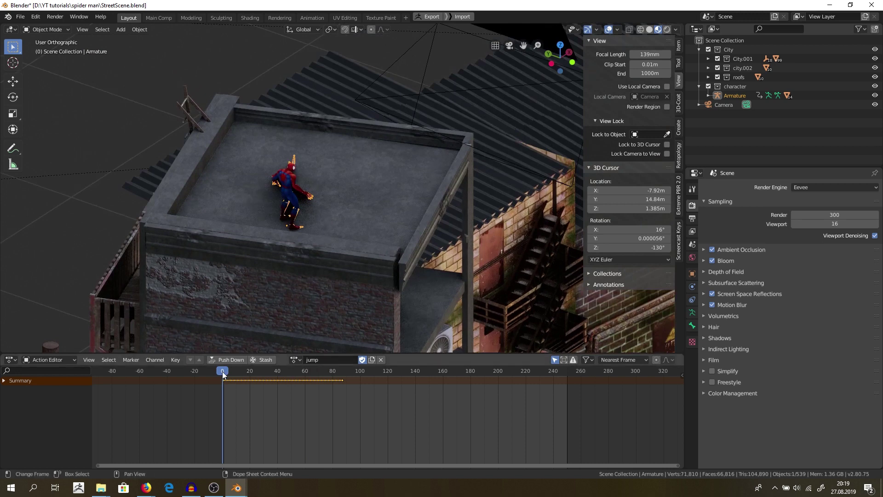
left_click_drag(222, 371, 280, 371)
Move the Spider-Man rig to the roof ledge, adjusting it along Z and Y
middle_click_drag(299, 248, 311, 206)
scroll(311, 203, "up", 8)
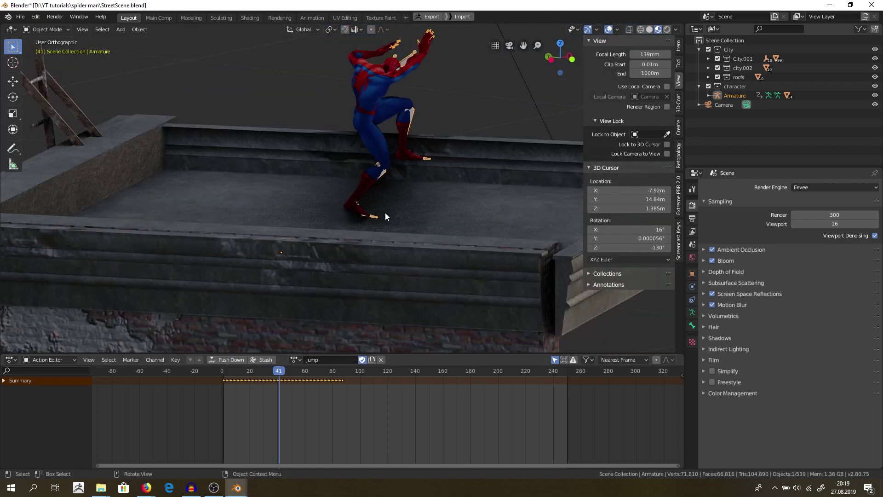
middle_click_drag(385, 213, 186, 186)
key("g")
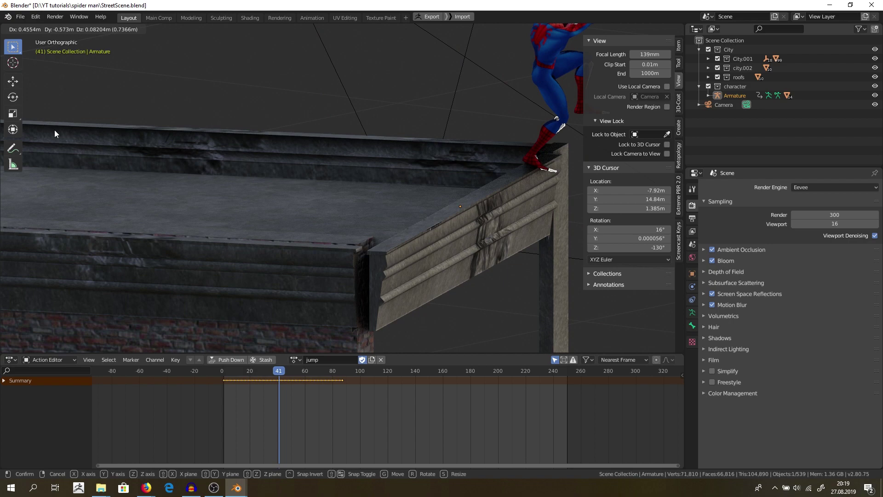
left_click(54, 129)
middle_click_drag(299, 181, 403, 131)
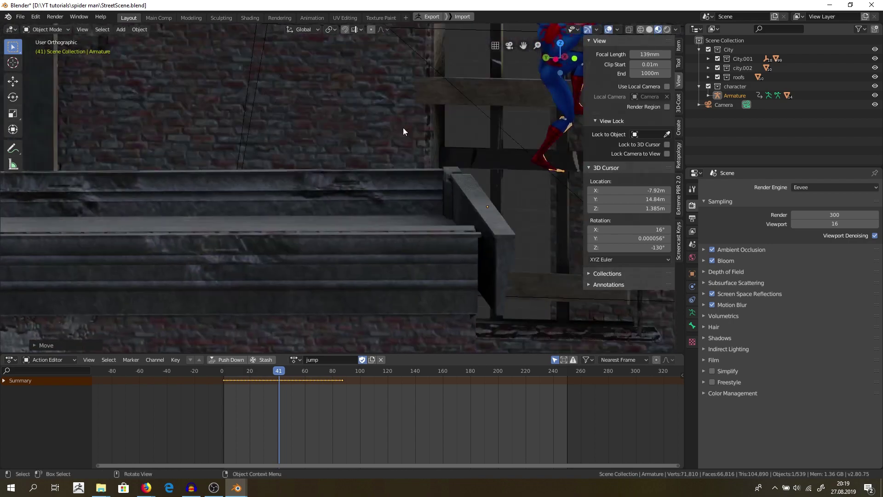
key("g")
key("z")
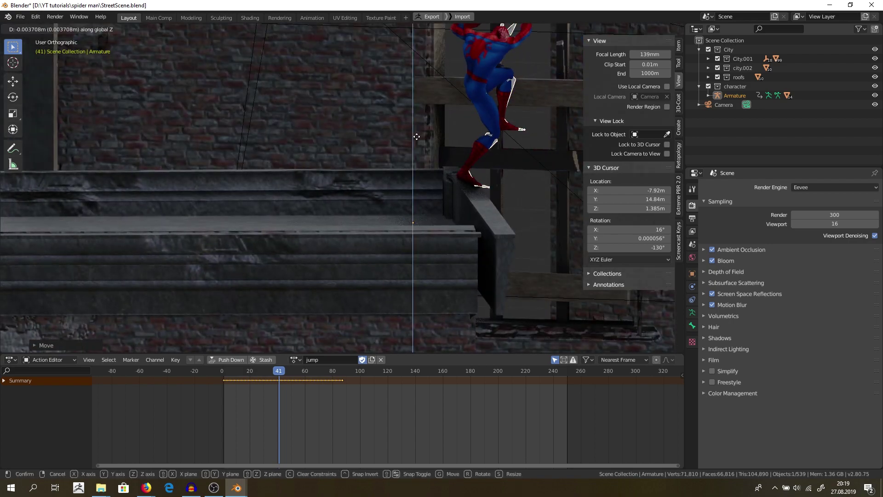
key("y")
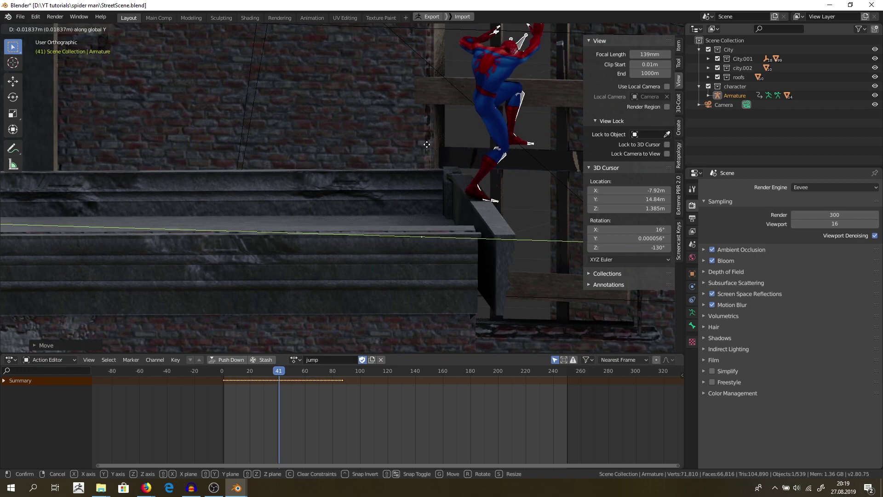
key("Return")
left_click_drag(278, 372, 222, 363)
Nudge the ledge object pCube376 slightly along Z
middle_click_drag(200, 340, 378, 234)
left_click(310, 205)
key("g")
key("z")
left_click(306, 234)
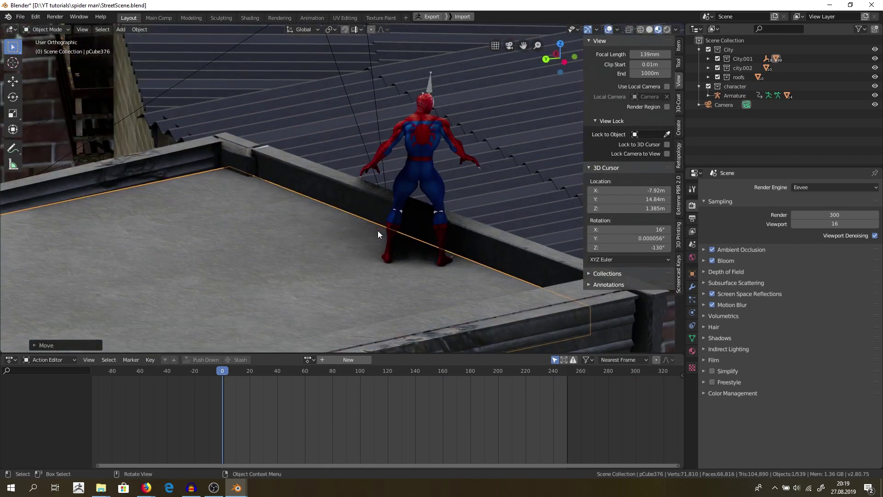
Play the jump to test it, then return to frame 0
middle_click_drag(377, 230, 274, 255)
middle_click_drag(227, 319, 262, 372)
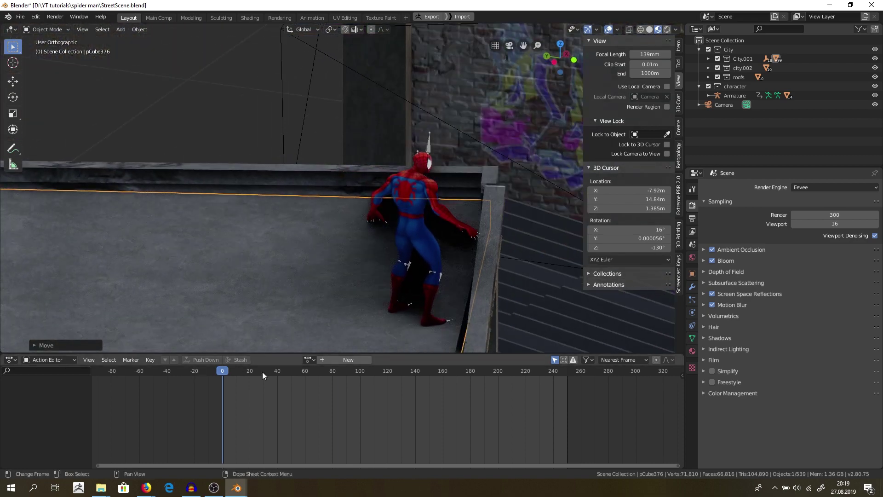
key("space")
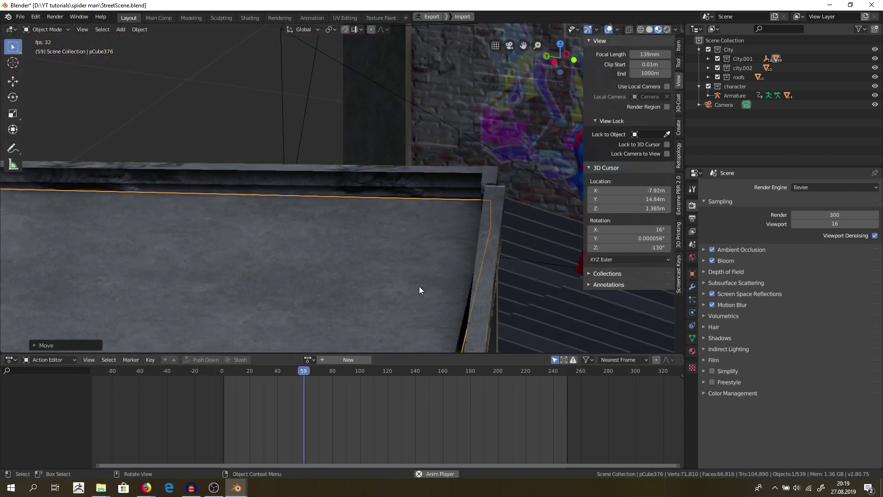
key("space")
middle_click_drag(424, 290, 420, 280)
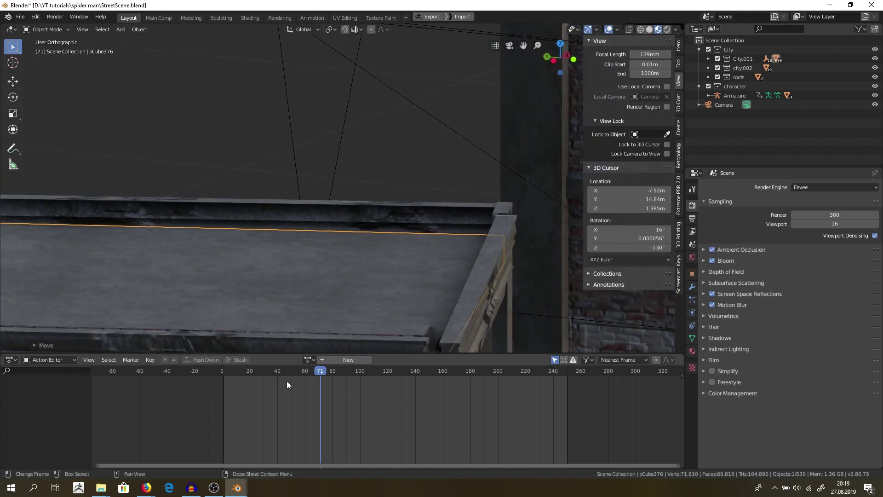
key("shift+Left")
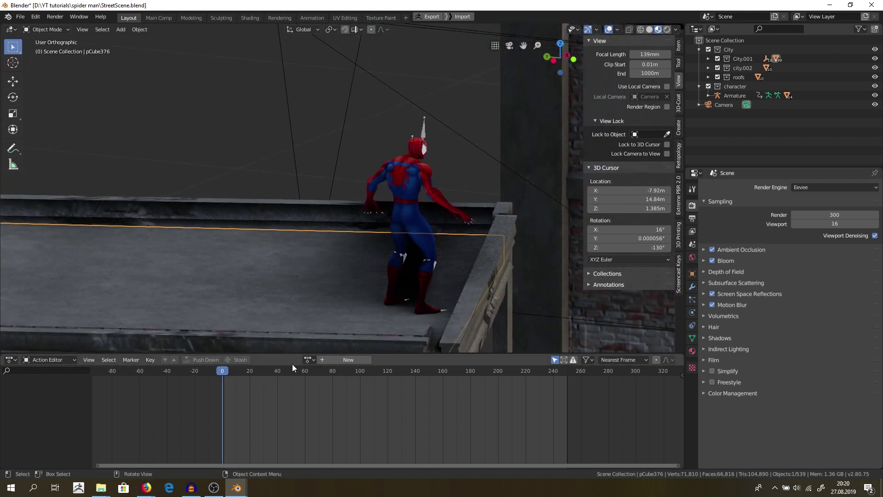
Make Samba the rig's active action and scrub the dance to frame 95
left_click(425, 136)
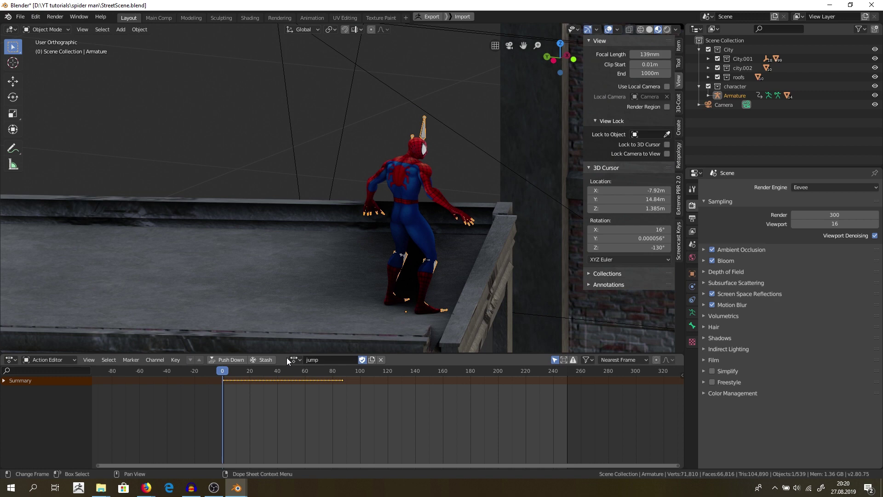
left_click(294, 359)
left_click(315, 399)
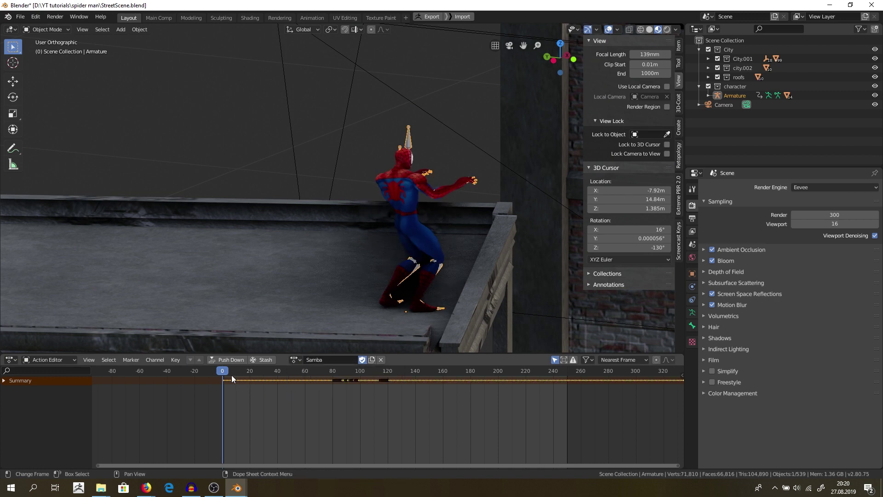
left_click_drag(228, 380, 354, 391)
middle_click_drag(409, 317, 452, 287)
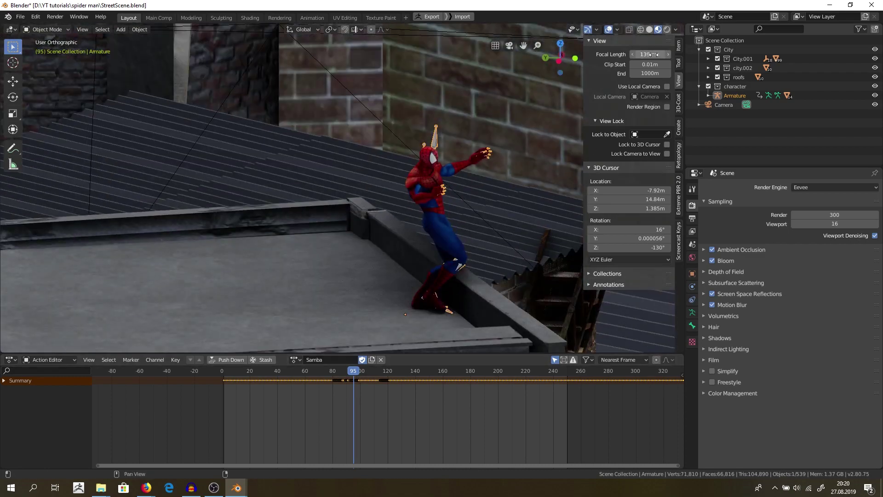
Set the viewport focal length to 40mm and preview the dance from frame 0
left_click_drag(653, 54, 621, 54)
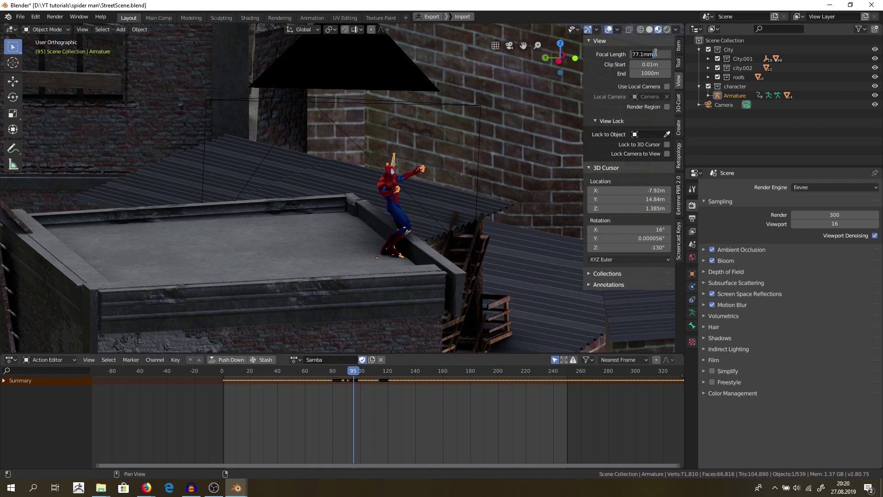
type("40")
key("Return")
scroll(372, 227, "up", 5)
middle_click_drag(372, 227, 399, 228)
scroll(398, 227, "down", 3)
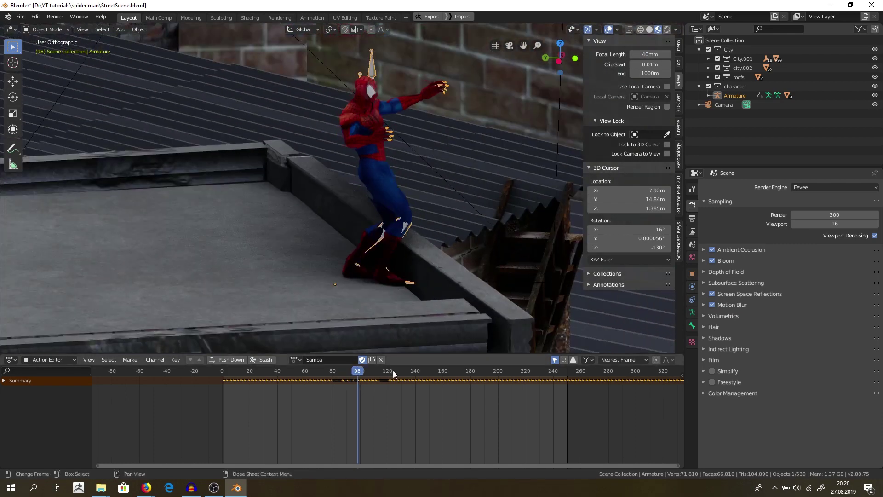
left_click_drag(392, 371, 132, 369)
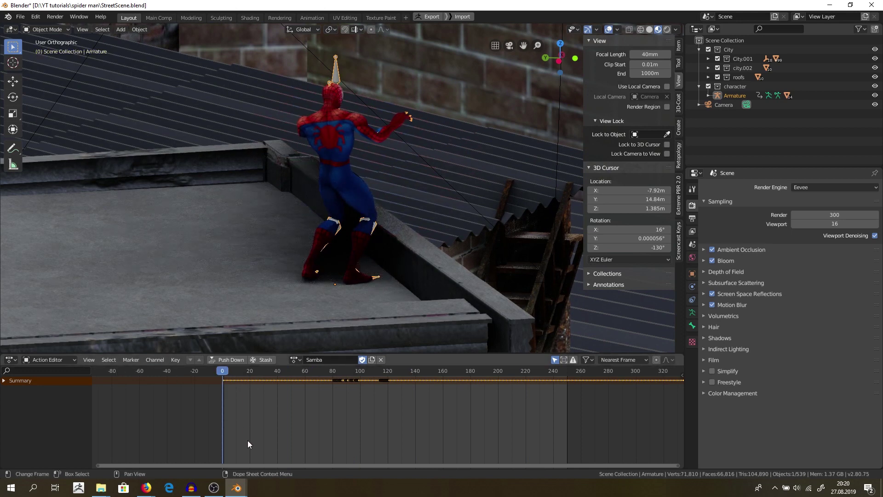
Stash the Samba action and turn the lower area into the Nonlinear Animation editor
left_click(272, 360)
left_click(309, 359)
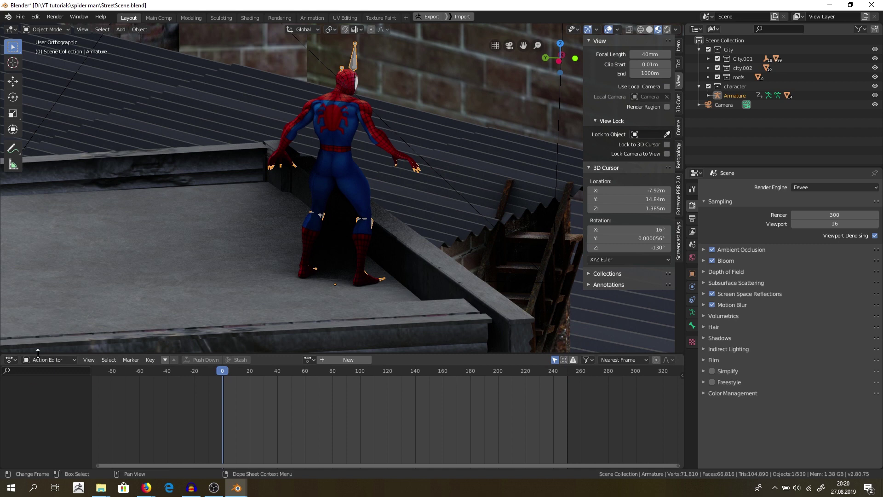
left_click(10, 359)
left_click(149, 433)
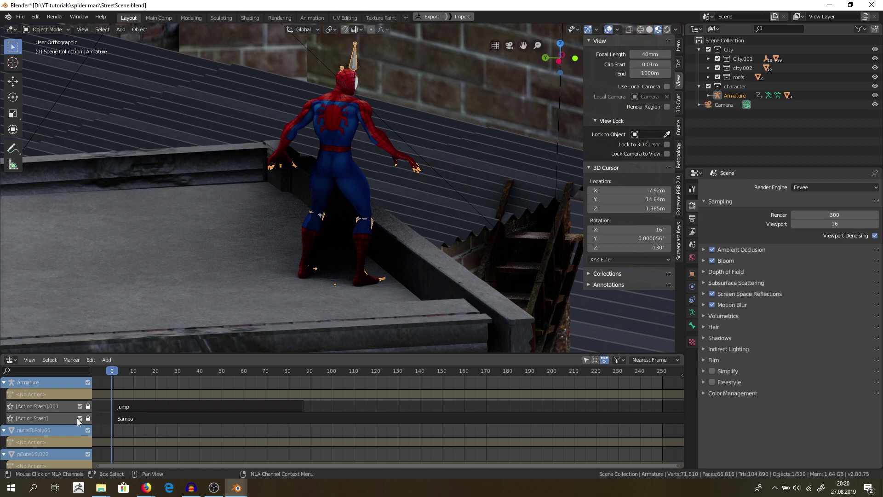
Slide the jump strip so it starts at frame 99, after the dance ends
left_click(150, 407)
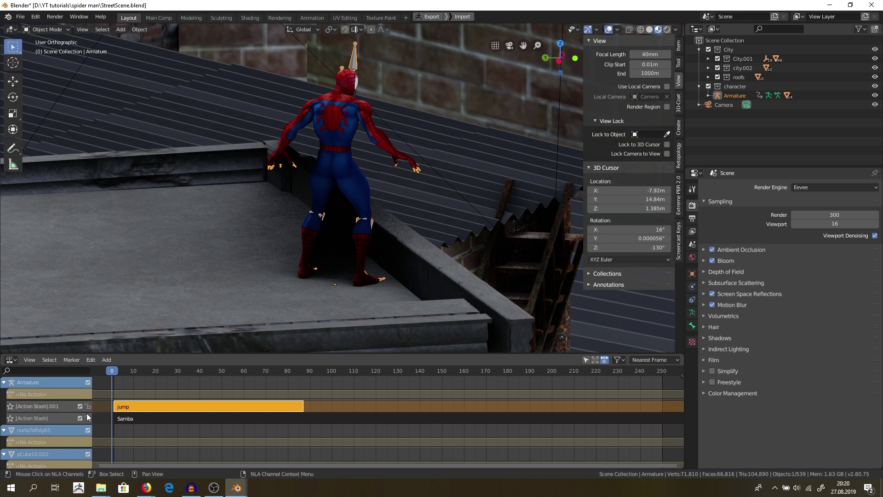
key("ctrl+g")
key("g")
left_click(348, 412)
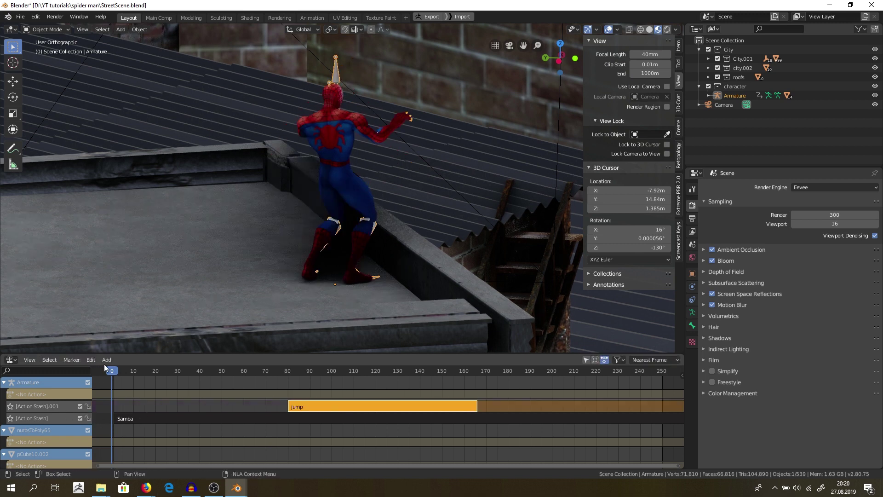
mouse_move(113, 372)
left_mouse_down()
mouse_move(294, 383)
mouse_move(161, 388)
mouse_move(98, 370)
left_mouse_up()
left_click(417, 406)
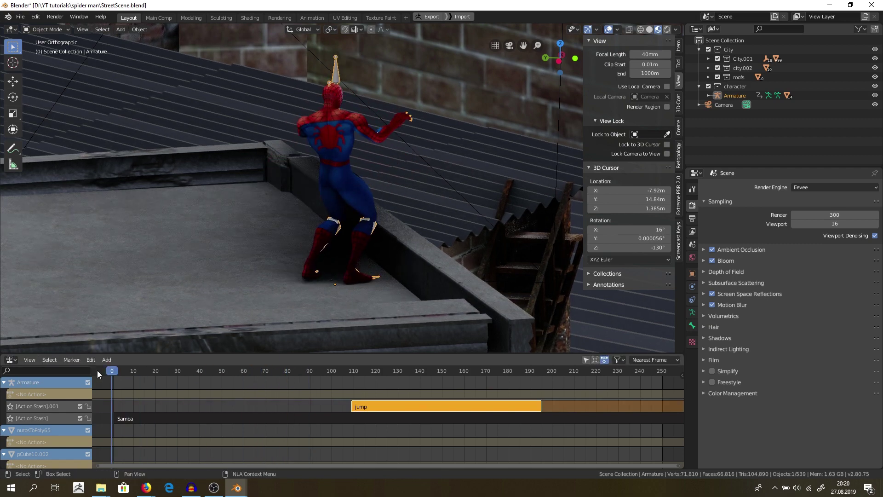
left_click_drag(193, 381, 336, 388)
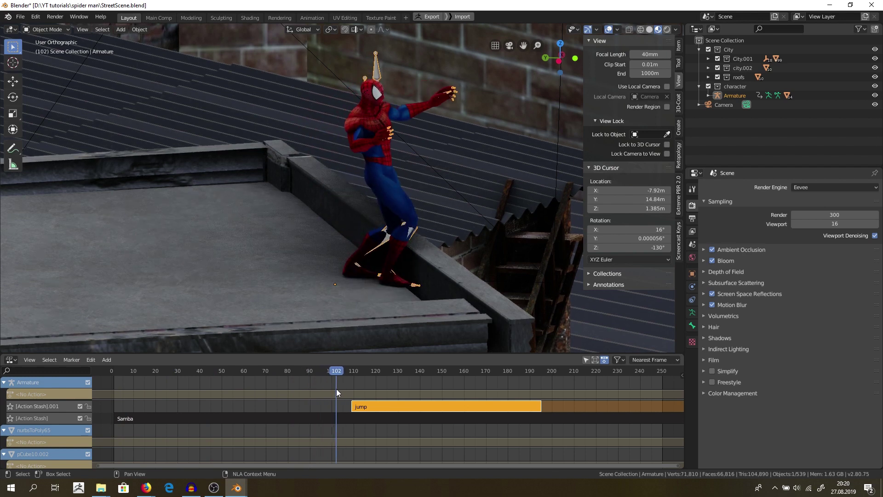
mouse_move(336, 389)
left_mouse_down()
mouse_move(327, 389)
mouse_move(379, 390)
mouse_move(313, 385)
mouse_move(332, 386)
left_mouse_up()
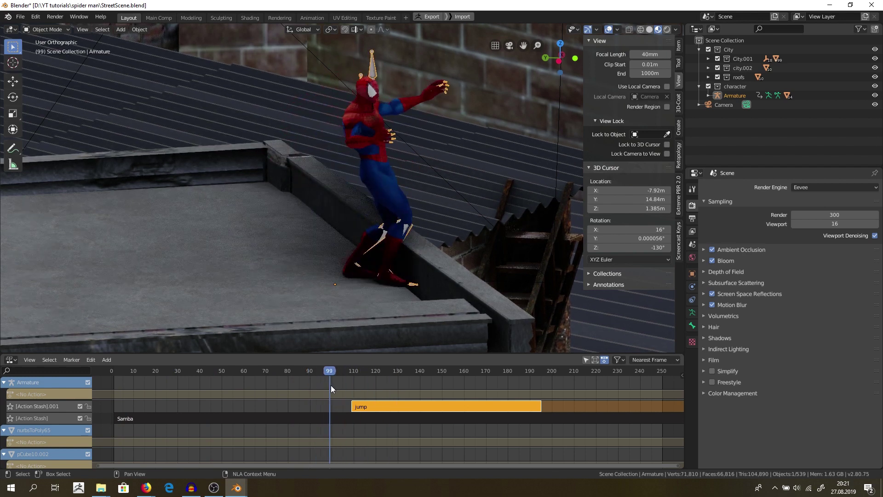
left_click_drag(400, 412, 367, 411)
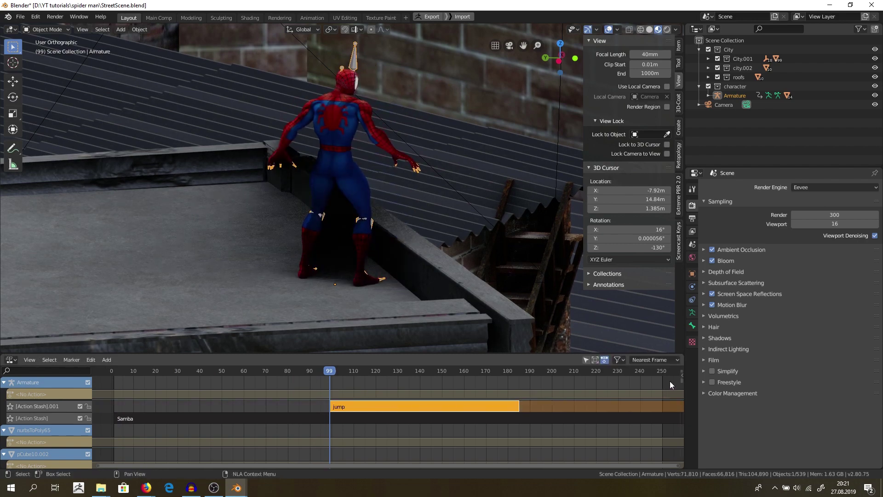
Orbit to a side view of Spider-Man and set the current frame to 99
middle_click_drag(350, 239, 465, 255)
mouse_move(324, 371)
left_mouse_down()
mouse_move(358, 349)
mouse_move(315, 369)
mouse_move(329, 378)
left_mouse_up()
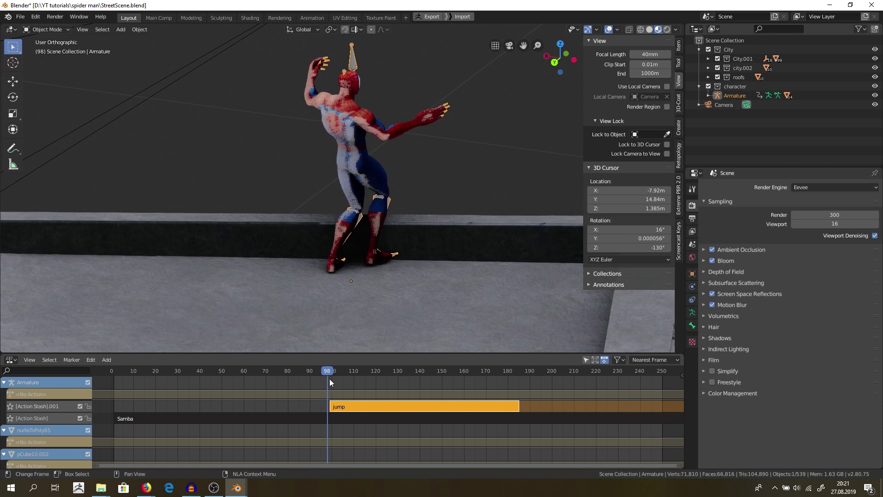
left_click(330, 378)
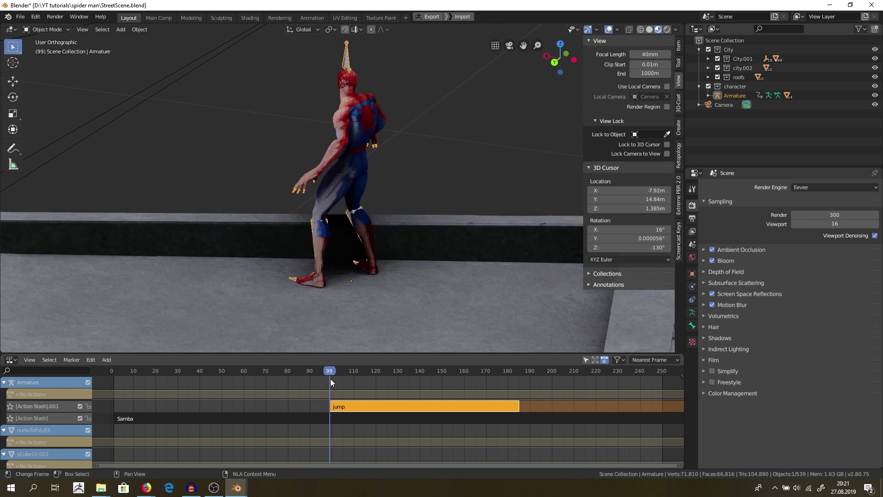
Leave Screen Space Reflections and Motion Blur off, with Ambient Occlusion and Bloom still enabled
left_click(711, 303)
left_click(713, 294)
left_click(712, 293)
left_click(712, 305)
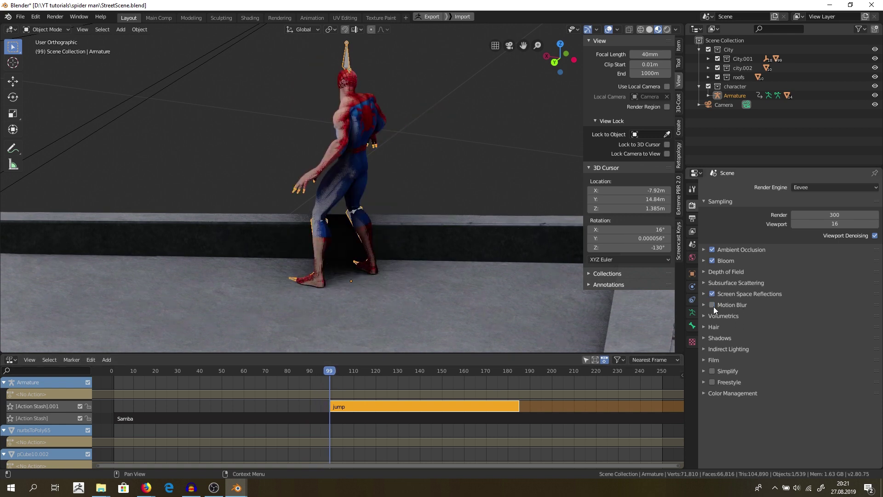
left_click(712, 293)
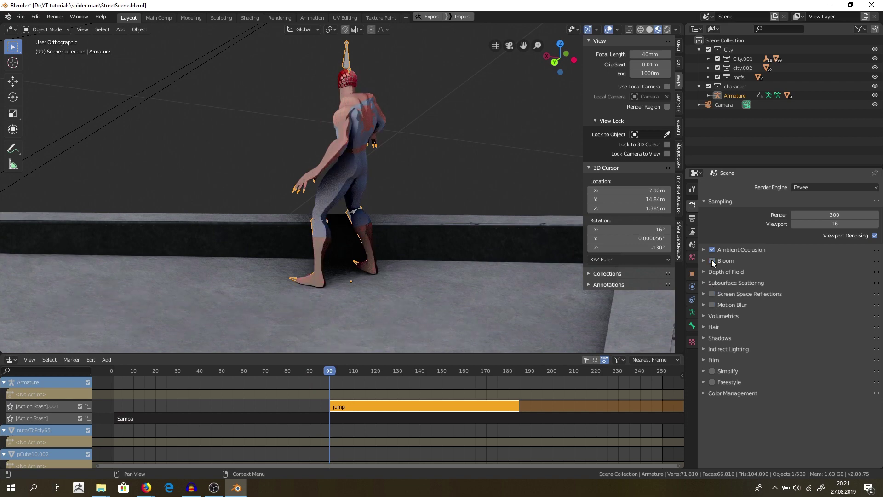
left_click(712, 249)
left_click(711, 249)
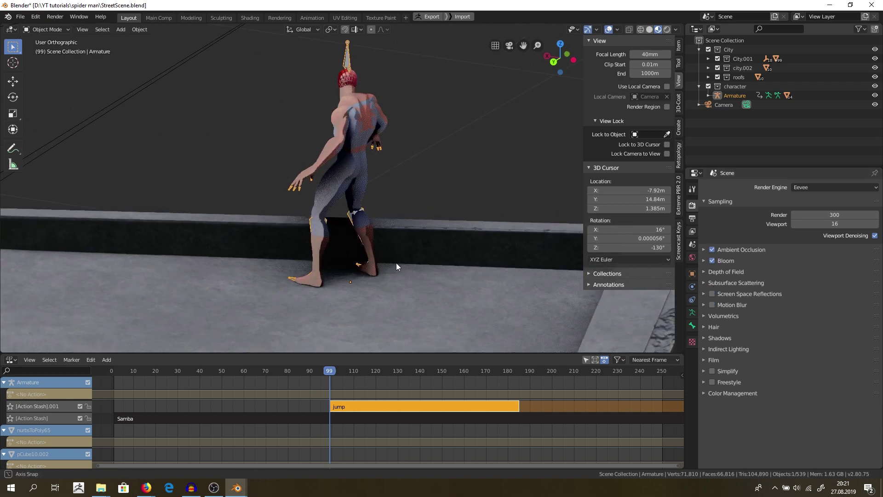
scroll(262, 256, "down", 5)
scroll(260, 211, "up", 5)
middle_click_drag(267, 193, 534, 249)
scroll(377, 203, "down", 2)
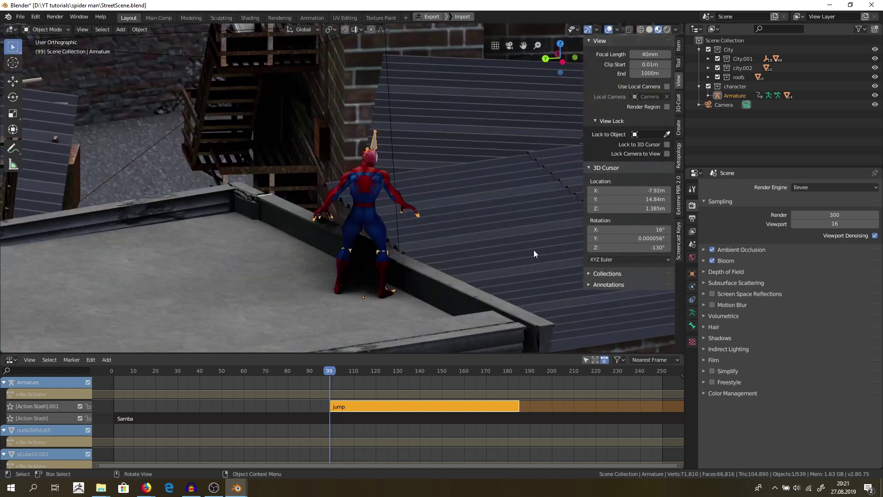
Set the jump strip's Blend In to 34.4 frames, then scrub to preview the Samba-to-jump blend
left_click(692, 326)
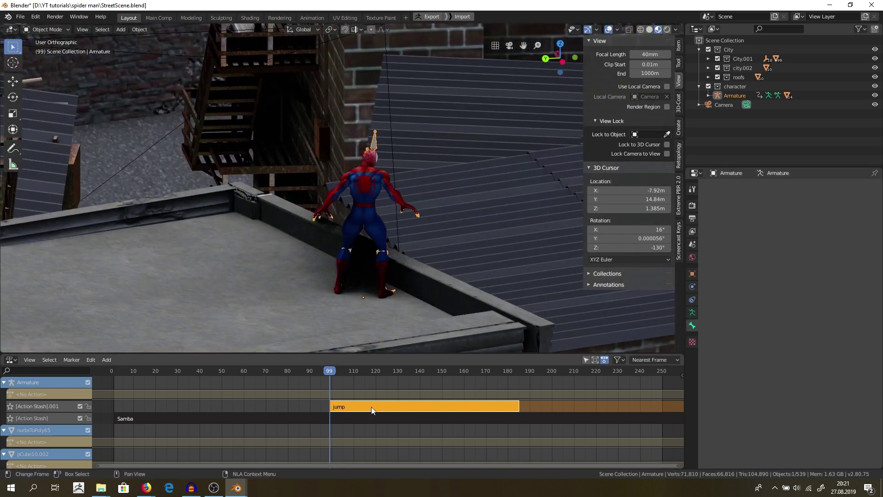
key("n")
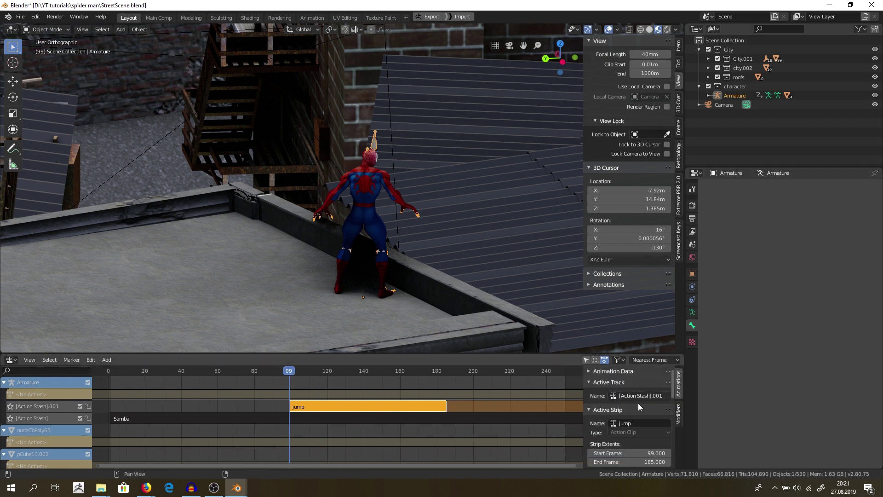
scroll(592, 433, "down", 5)
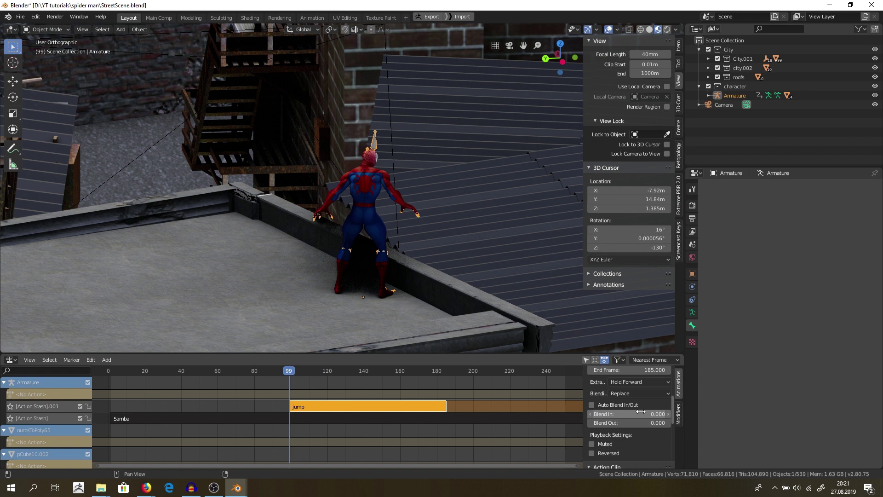
left_click(612, 413)
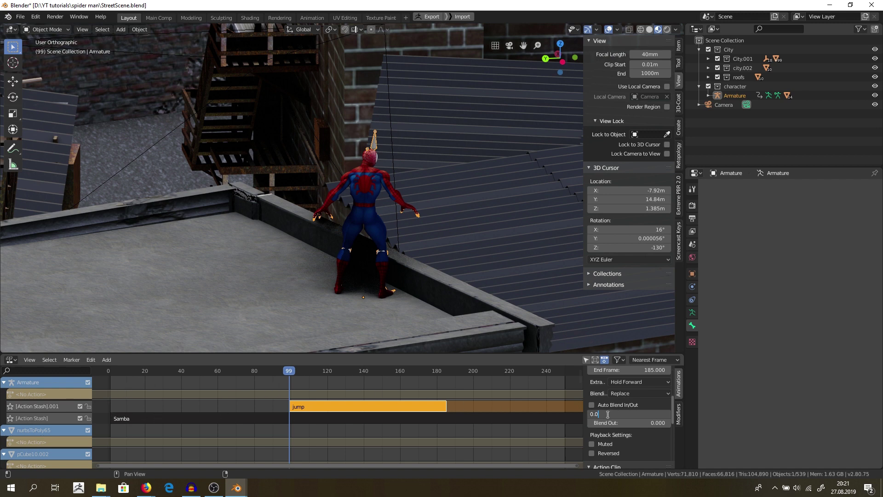
left_click(592, 405)
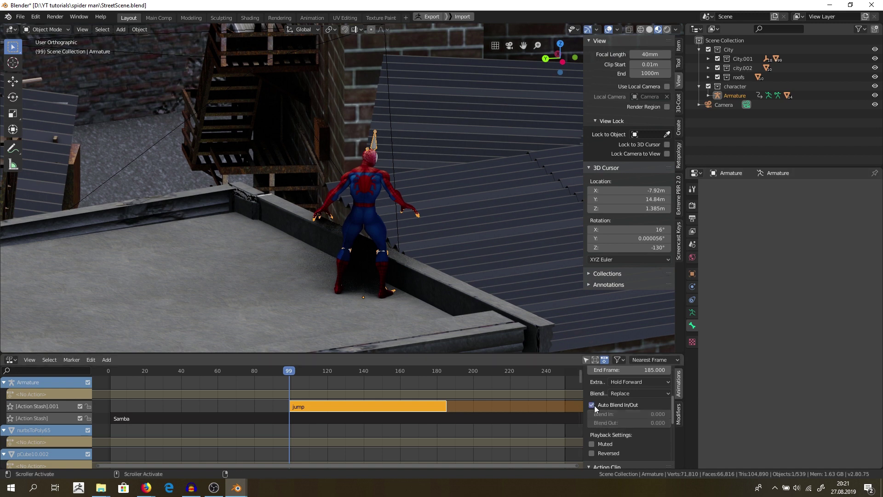
left_click(592, 404)
left_click_drag(611, 413, 653, 414)
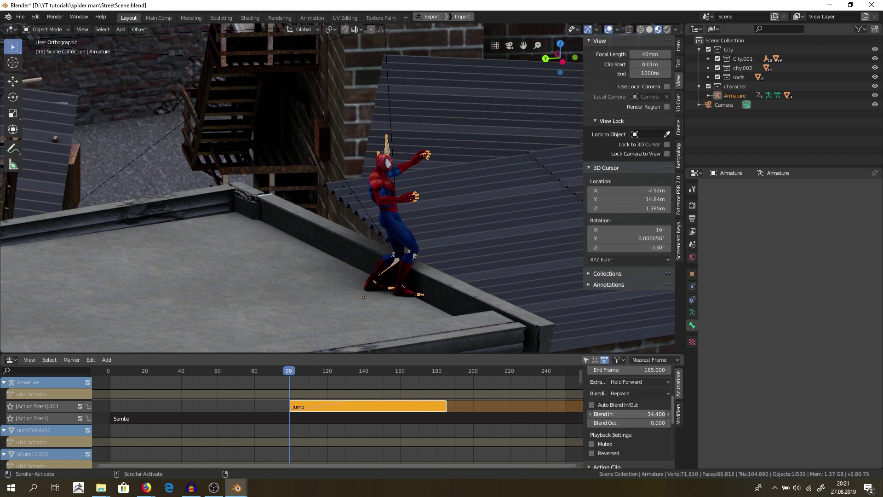
left_click(181, 386)
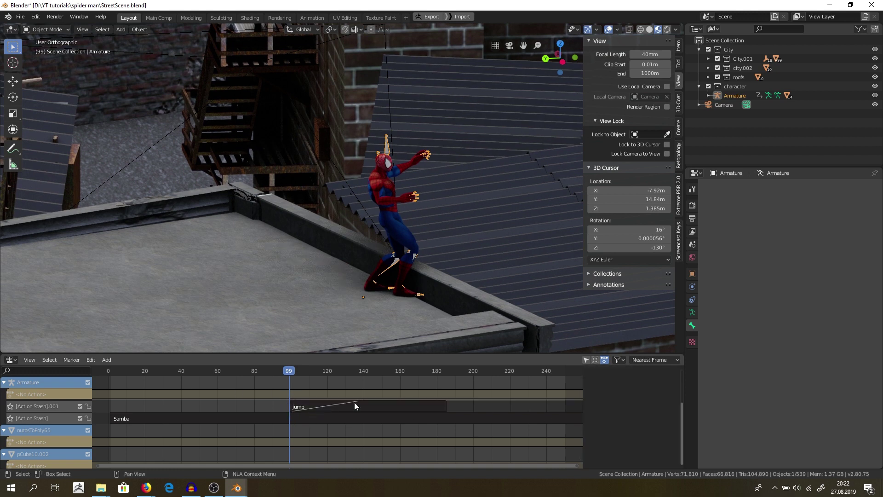
left_click_drag(296, 374, 161, 395)
middle_click_drag(257, 258, 317, 233)
key("space")
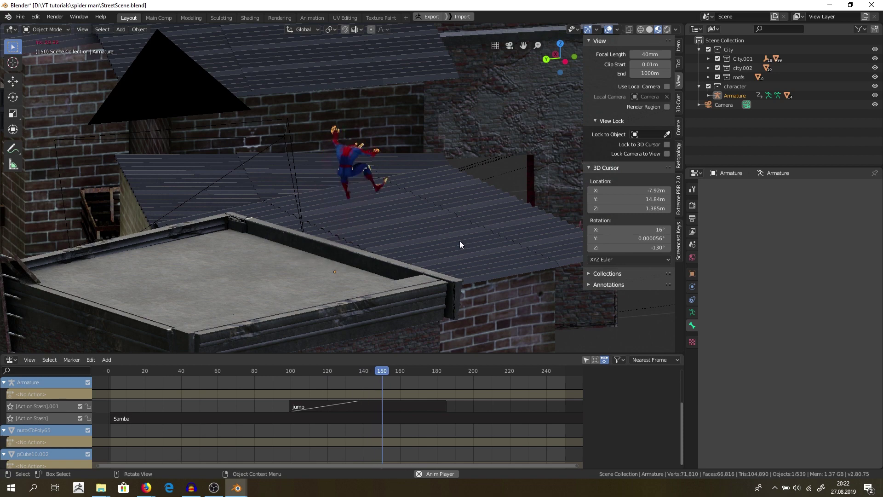
middle_click_drag(459, 278, 405, 273)
key("space")
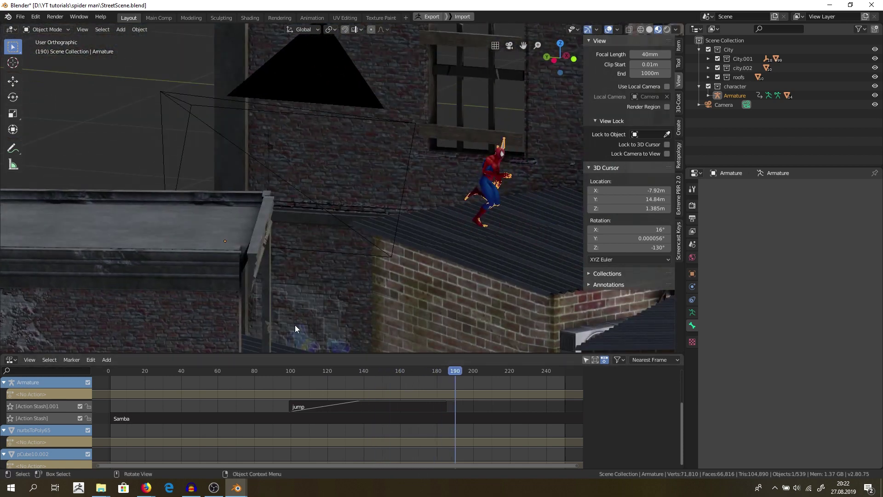
middle_click_drag(296, 331, 371, 269)
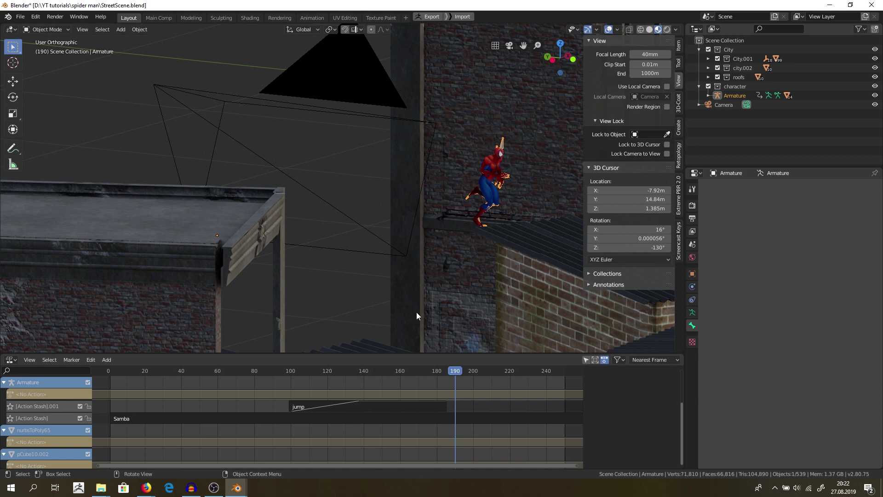
left_click_drag(384, 371, 352, 373)
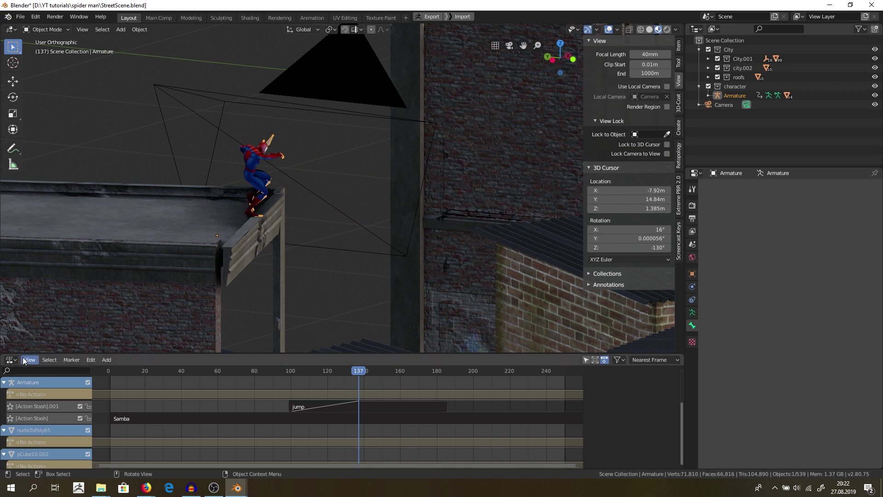
Return to frame 137, split the area and turn the smaller new part into a Timeline
left_click(11, 359)
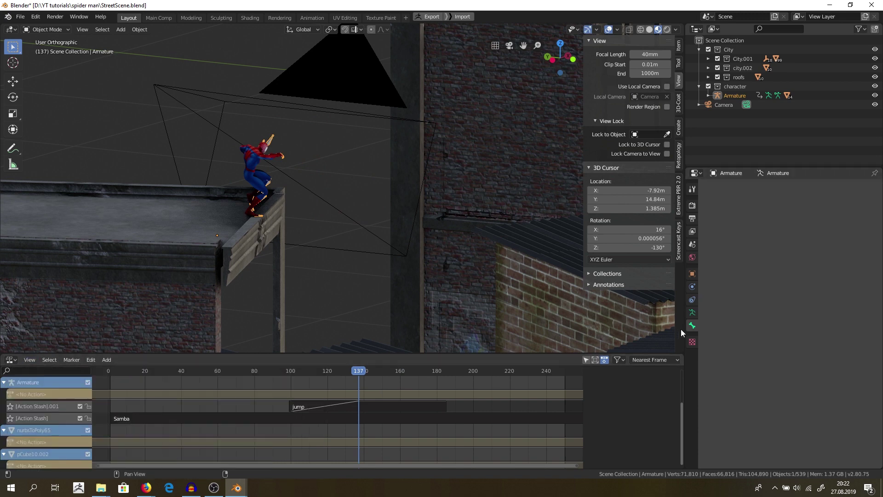
right_click(683, 341)
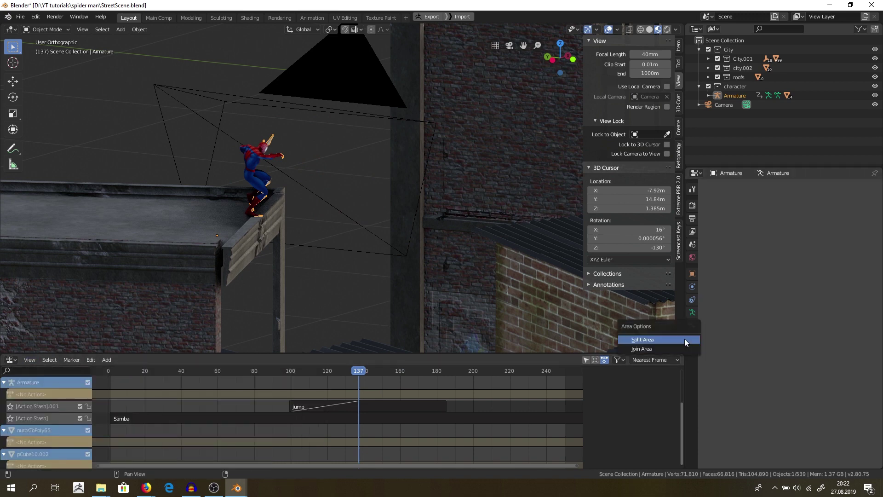
left_click(684, 339)
left_click(55, 324)
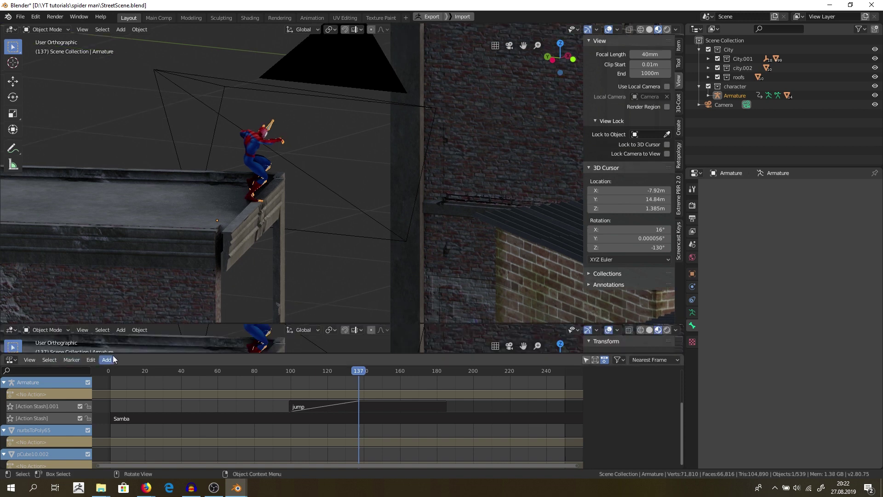
left_click_drag(113, 352, 110, 378)
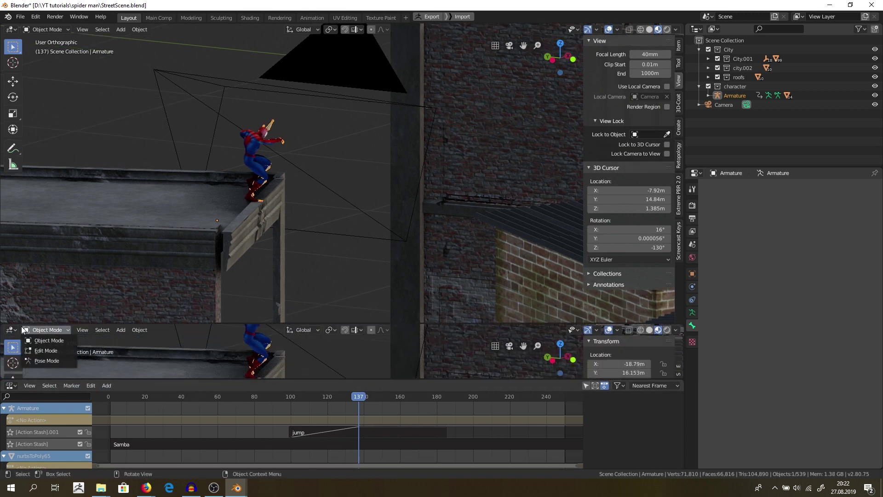
left_click(10, 330)
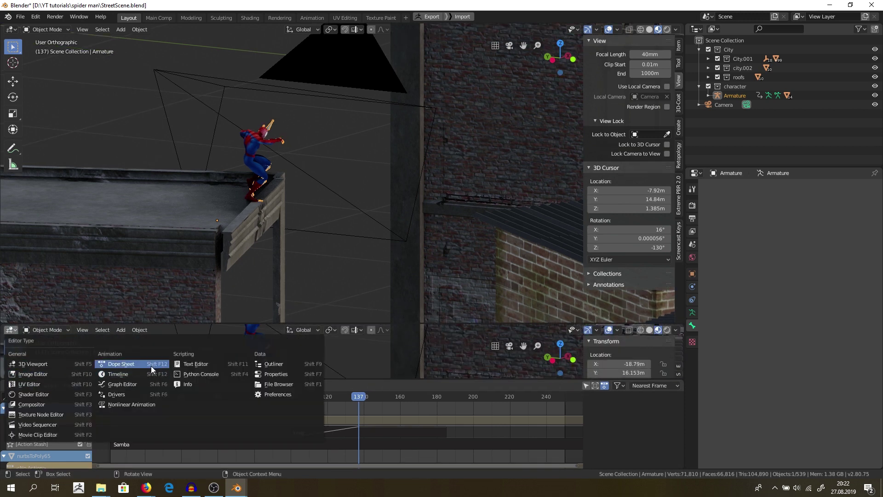
left_click(142, 373)
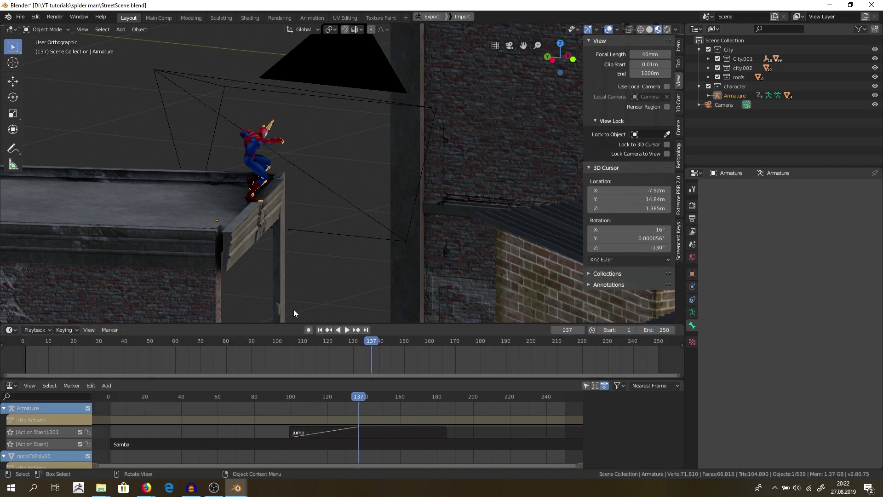
left_click_drag(314, 323, 316, 336)
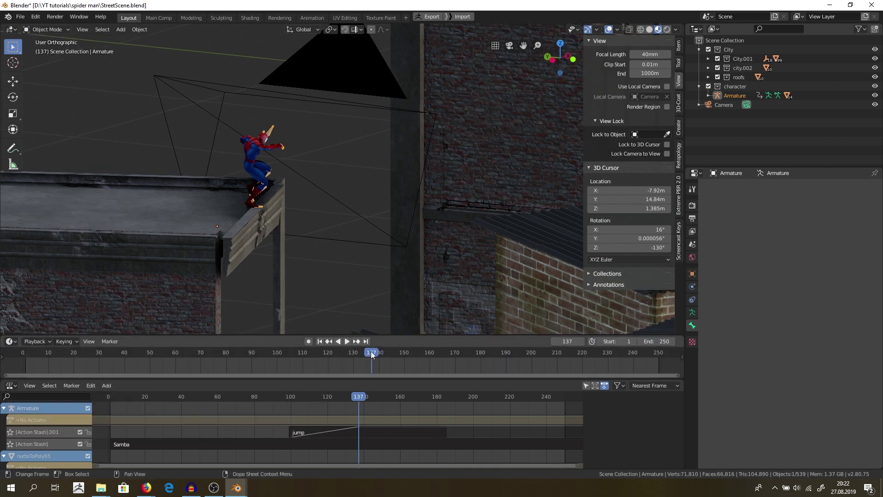
Play the animation and stop around frame 141 in the jump
left_click(315, 352)
key("space")
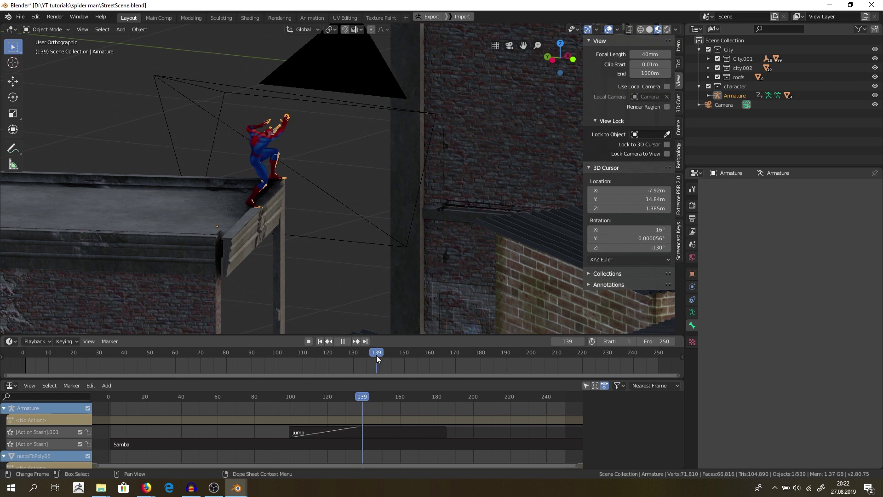
left_click_drag(386, 355, 387, 357)
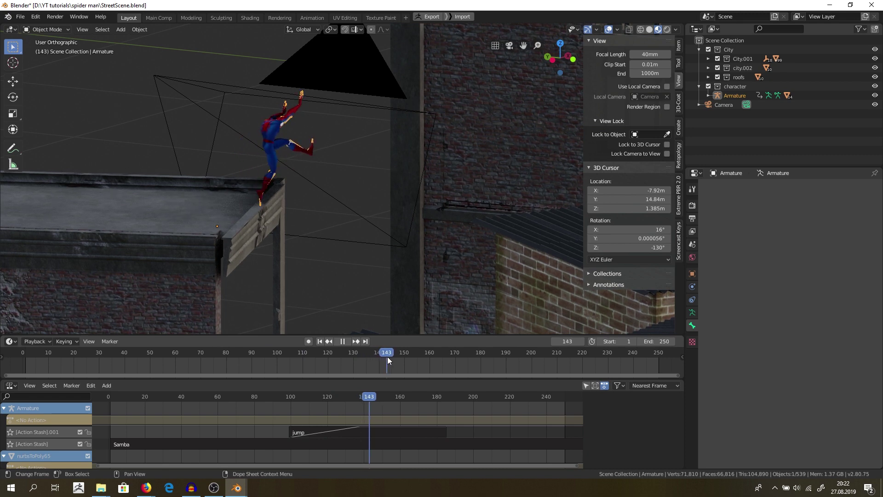
key("space")
With auto-keying on, move the armature's pose to key a new offset
left_click(308, 340)
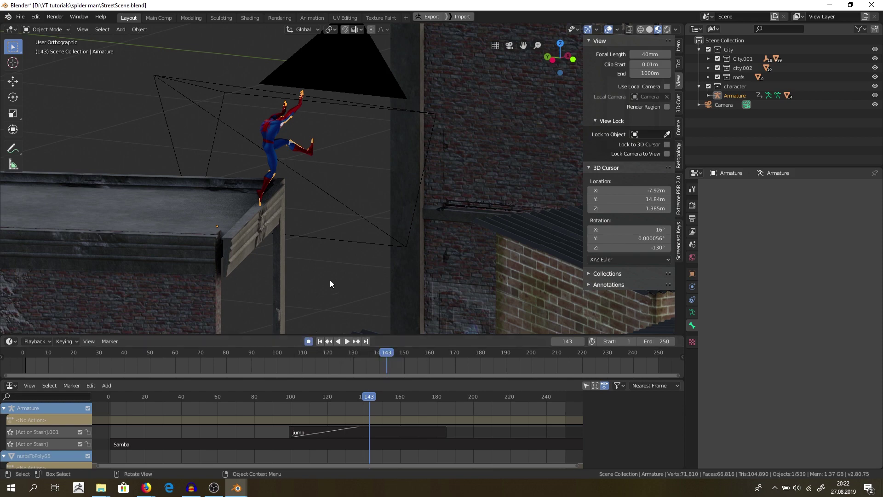
middle_click_drag(329, 279, 341, 249)
key("ctrl+Tab")
key("g")
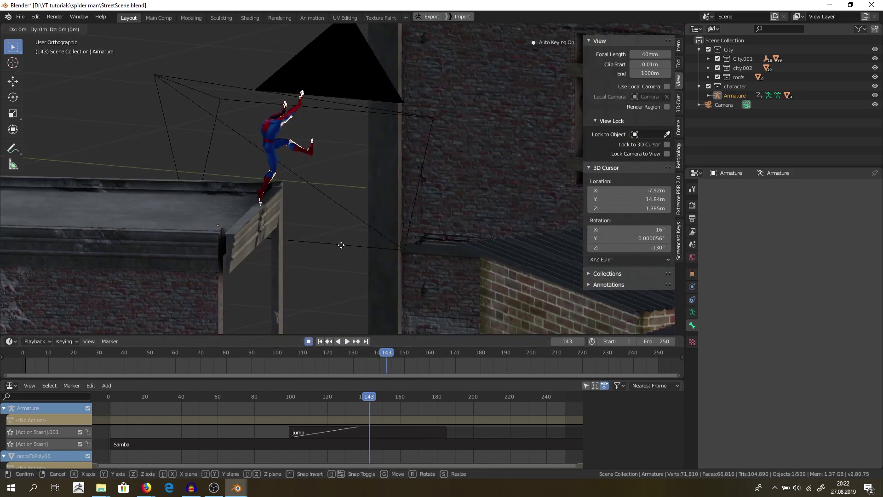
left_click(343, 242)
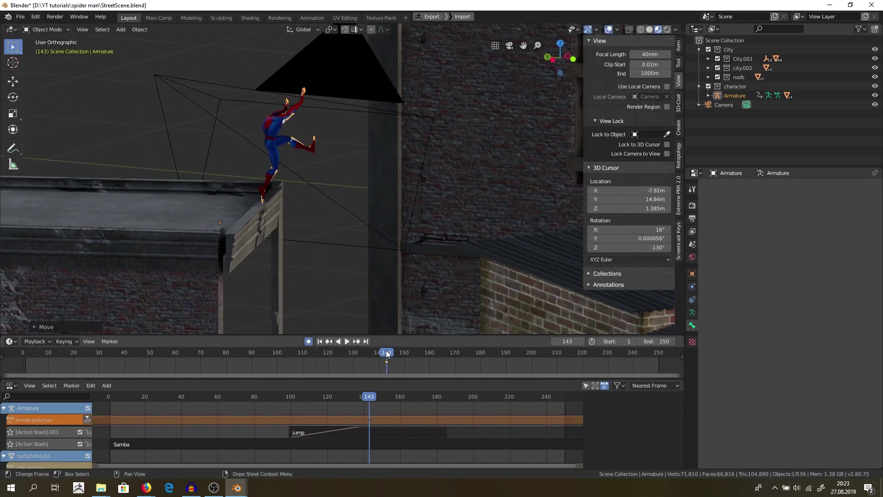
Review from frame 143, then move Spider-Man farther out at frame 154 and key it
key("shift+ctrl+space")
left_click_drag(296, 352, 388, 351)
key("space")
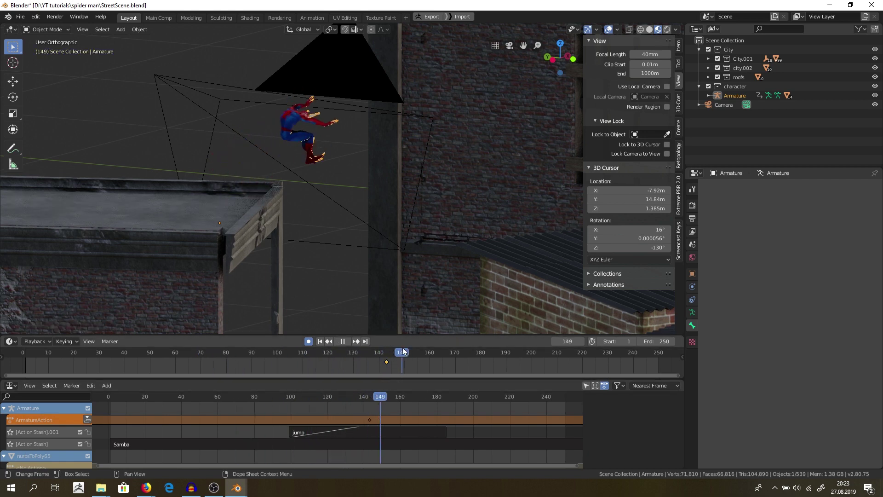
left_click_drag(392, 354, 415, 351)
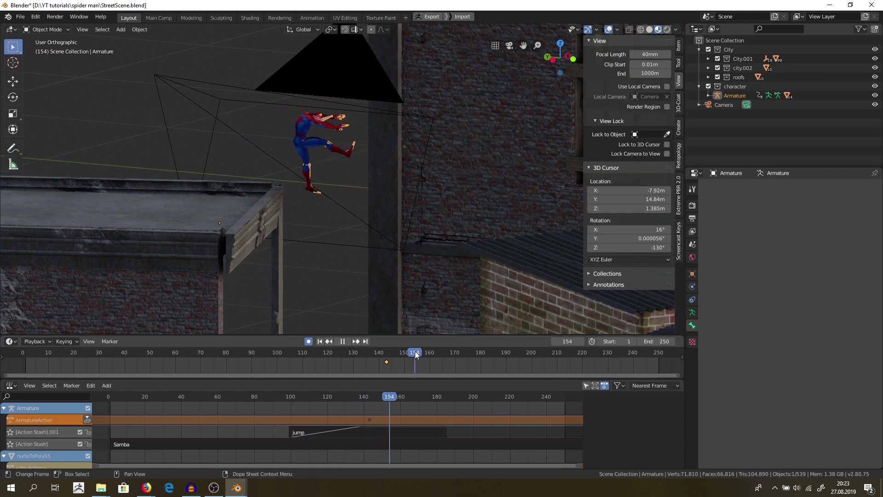
key("space")
key("g")
left_click(401, 295)
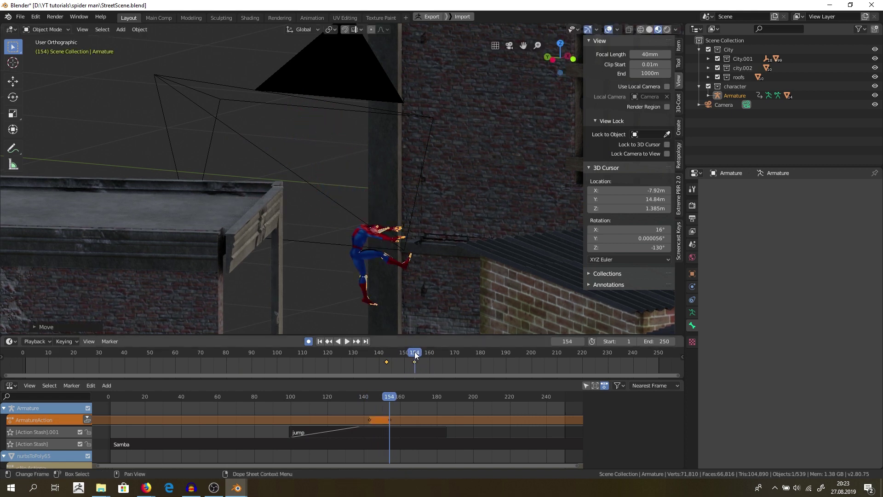
mouse_move(414, 351)
left_mouse_down()
mouse_move(380, 353)
mouse_move(432, 352)
mouse_move(388, 352)
mouse_move(403, 353)
left_mouse_up()
key("space")
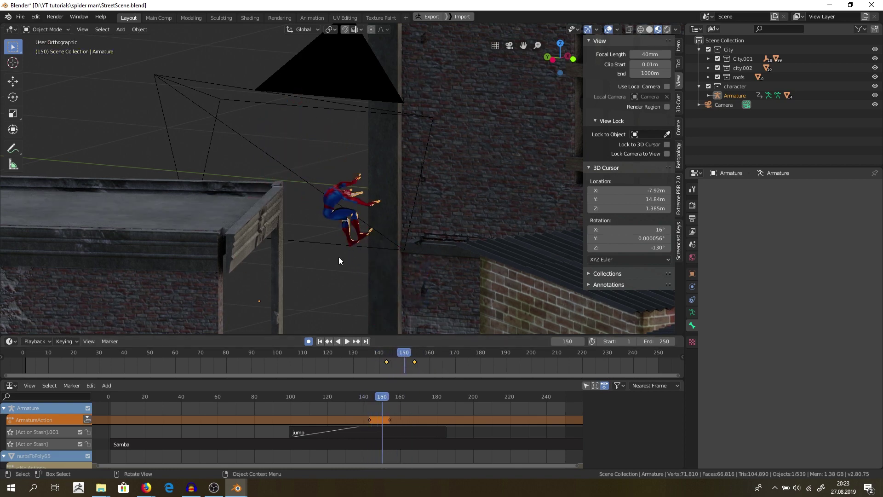
scroll(339, 249, "down", 6)
scroll(344, 216, "down", 2)
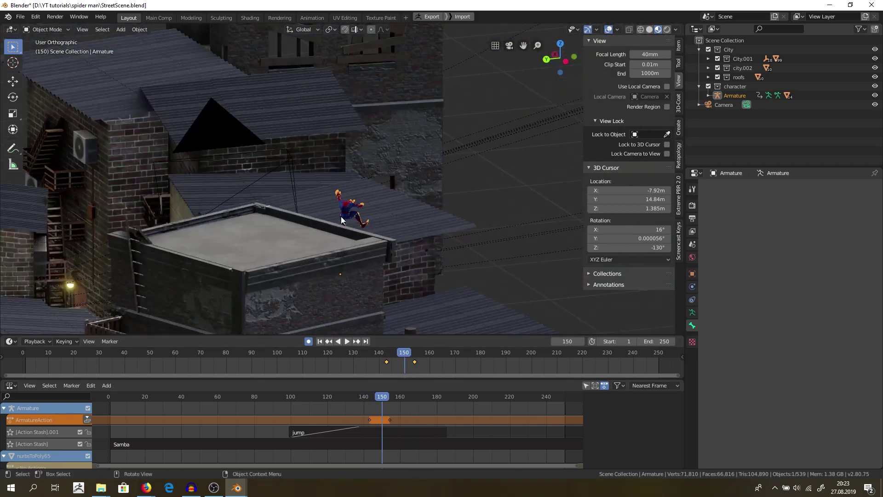
key("grave")
left_click(267, 253)
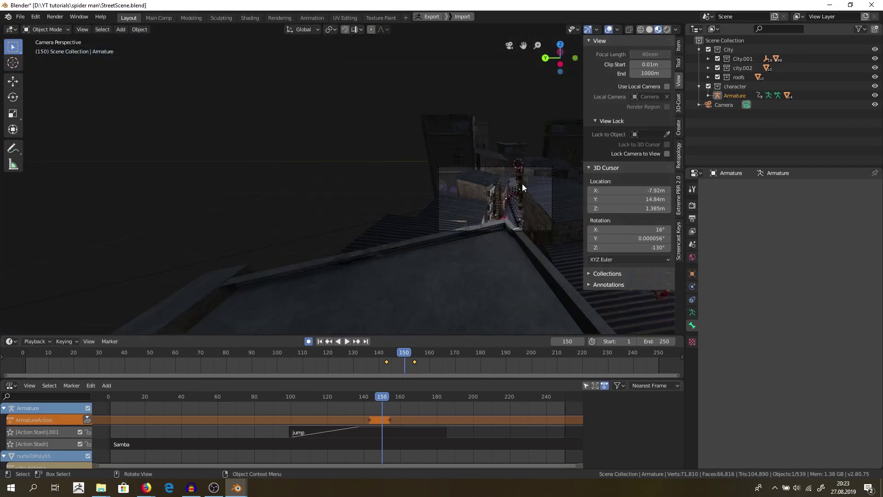
key("space")
left_click(358, 355)
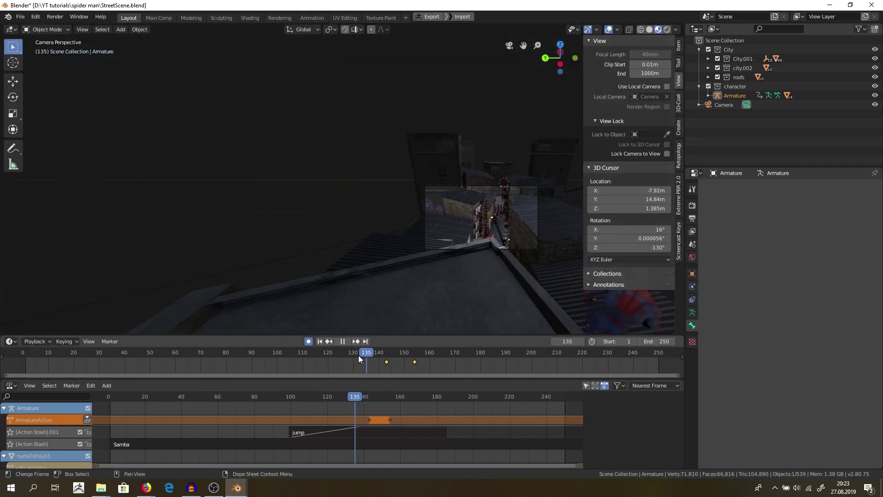
key("space")
left_click(503, 189)
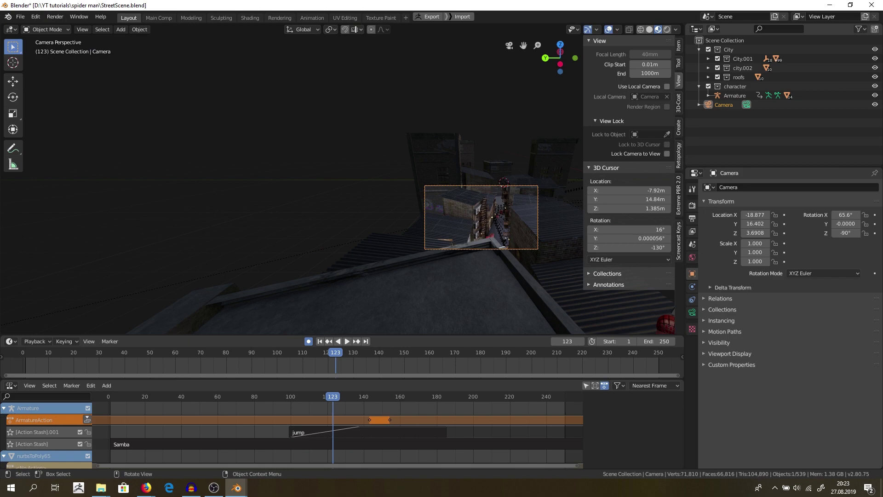
middle_click_drag(497, 312, 289, 203)
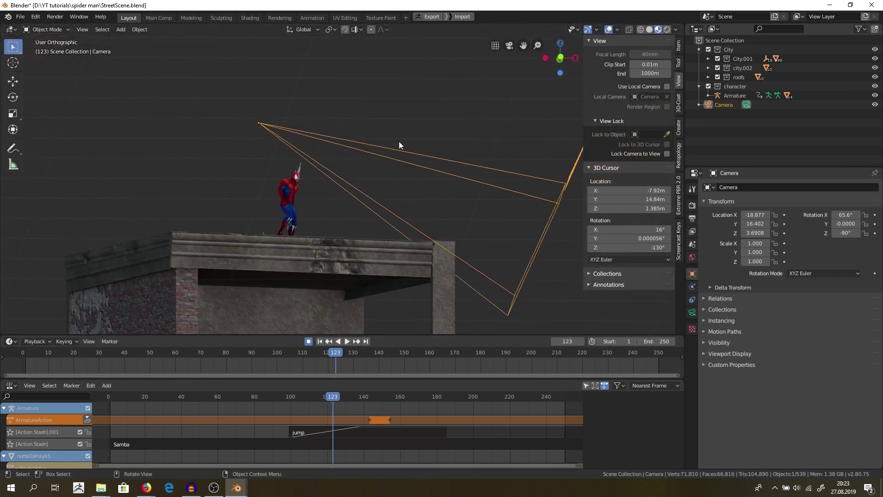
middle_click_drag(263, 249, 300, 269)
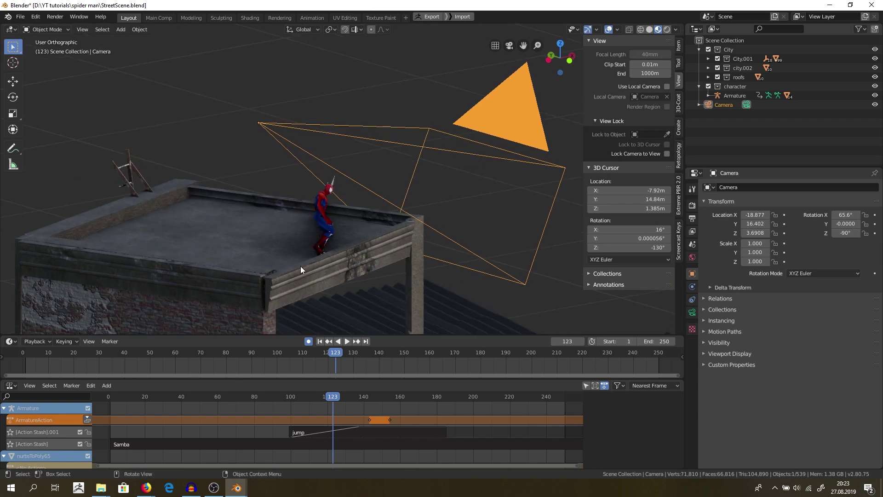
key("space")
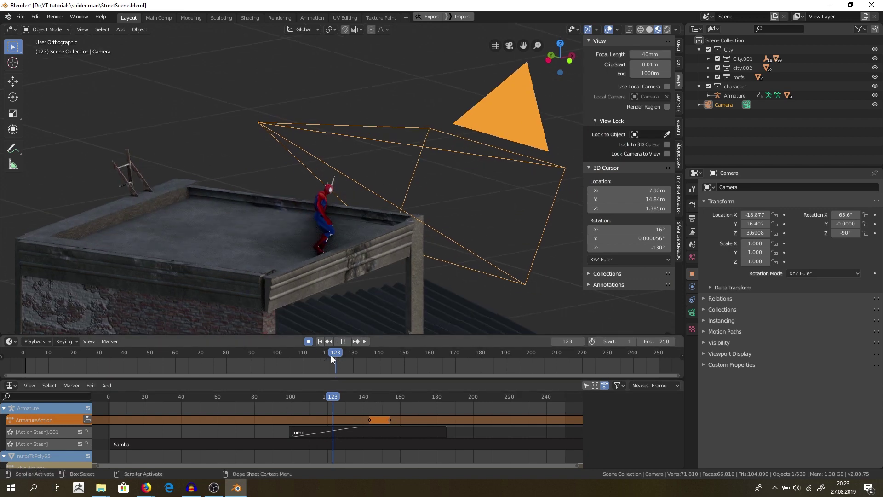
key("Escape")
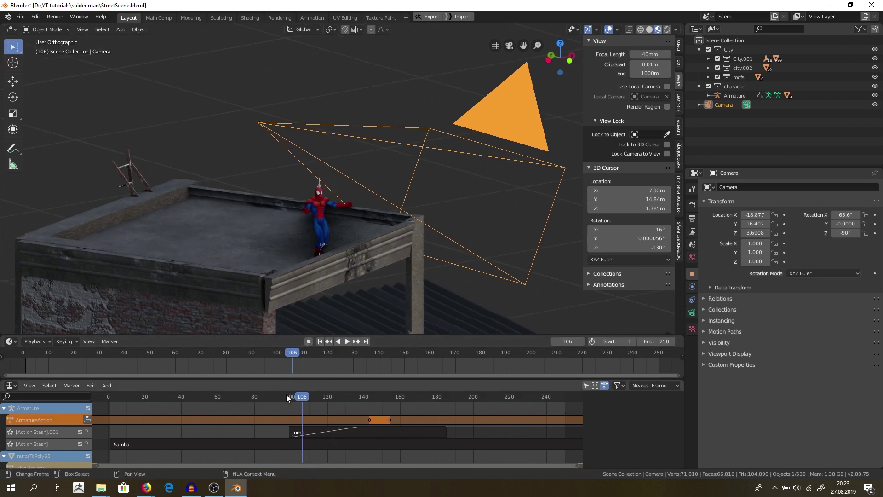
left_click_drag(286, 398, 204, 398)
key("space")
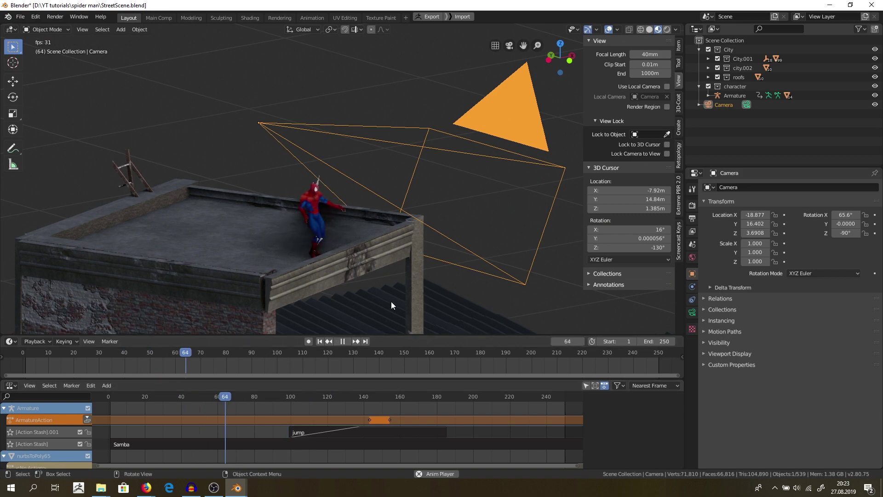
middle_click_drag(391, 302, 500, 297)
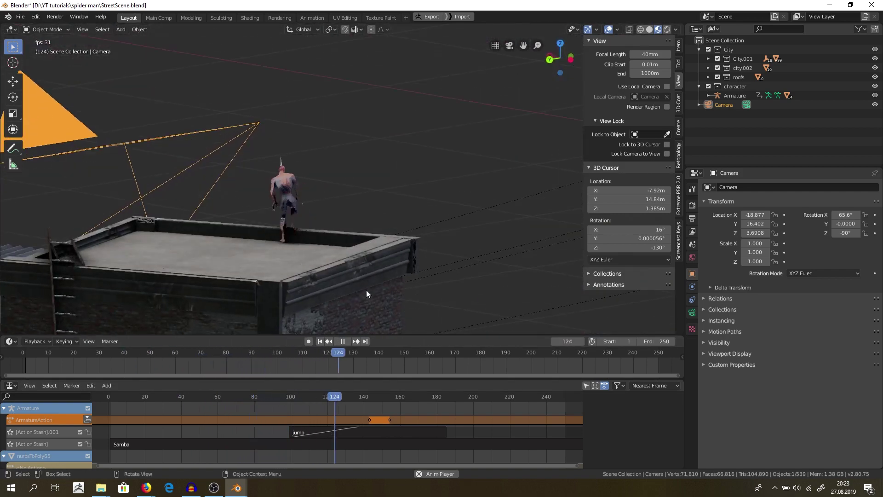
key("space")
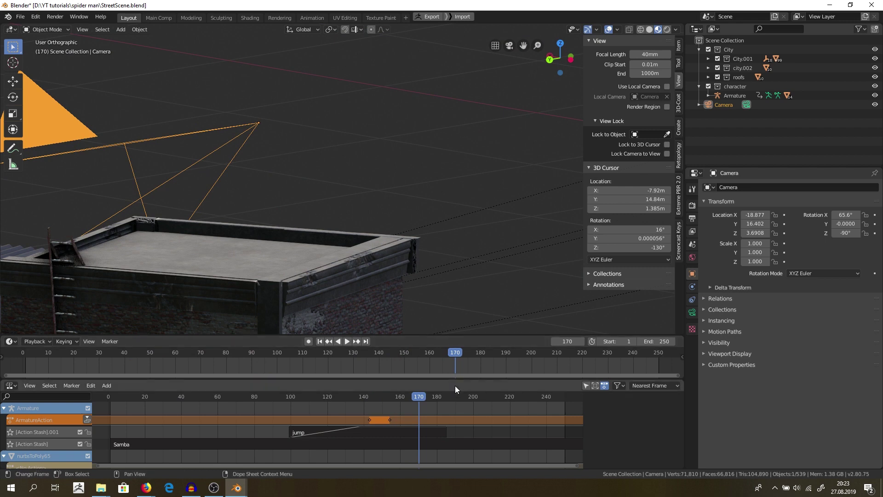
key("space")
left_click_drag(363, 402, 379, 406)
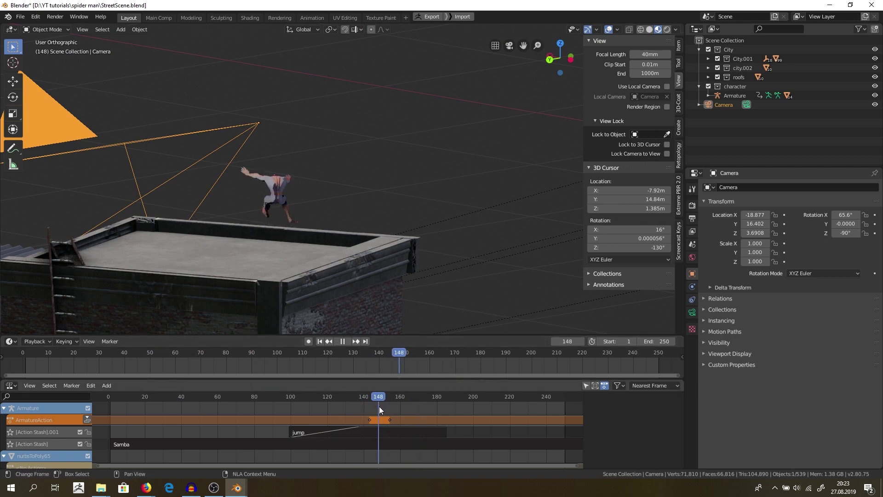
key("space")
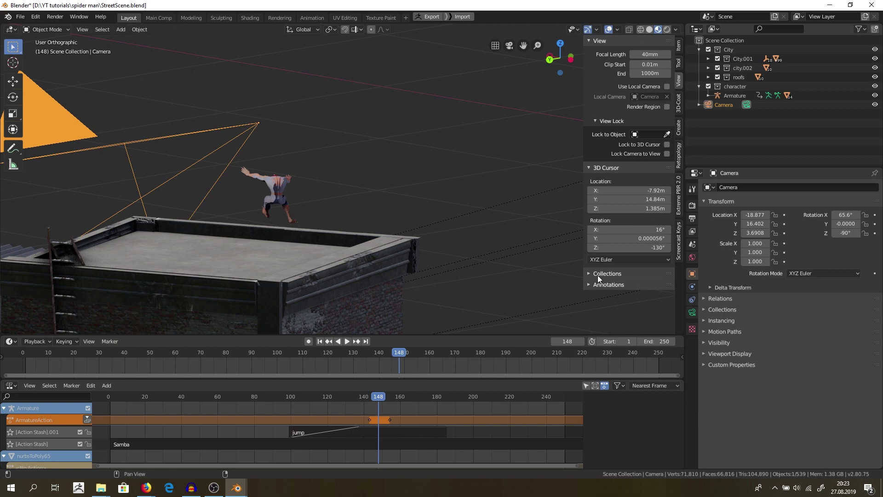
middle_click_drag(436, 189, 375, 195)
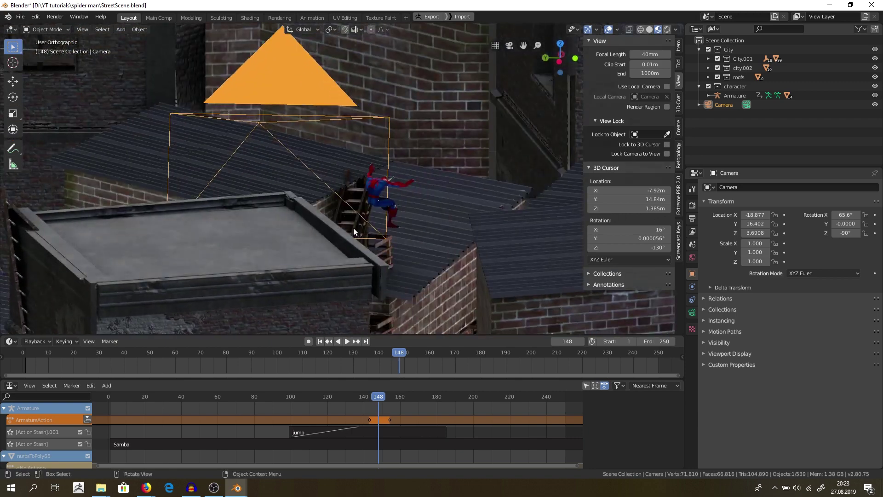
scroll(353, 227, "down", 5)
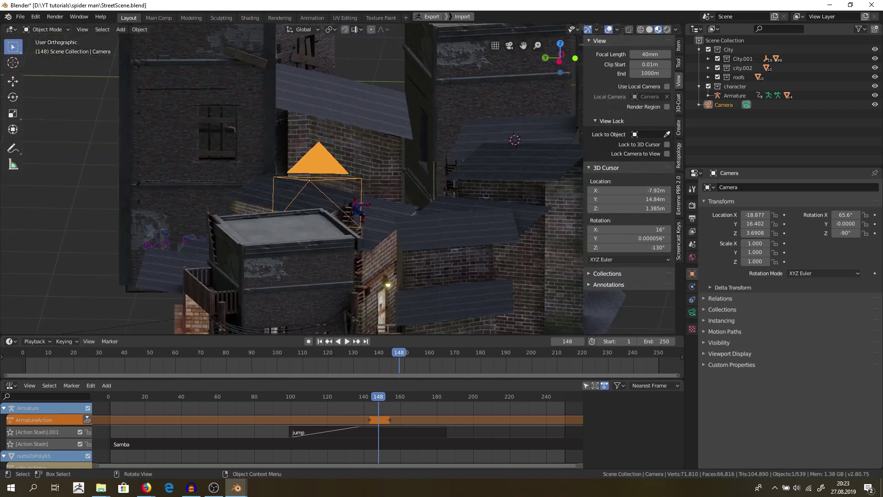
scroll(395, 194, "up", 10)
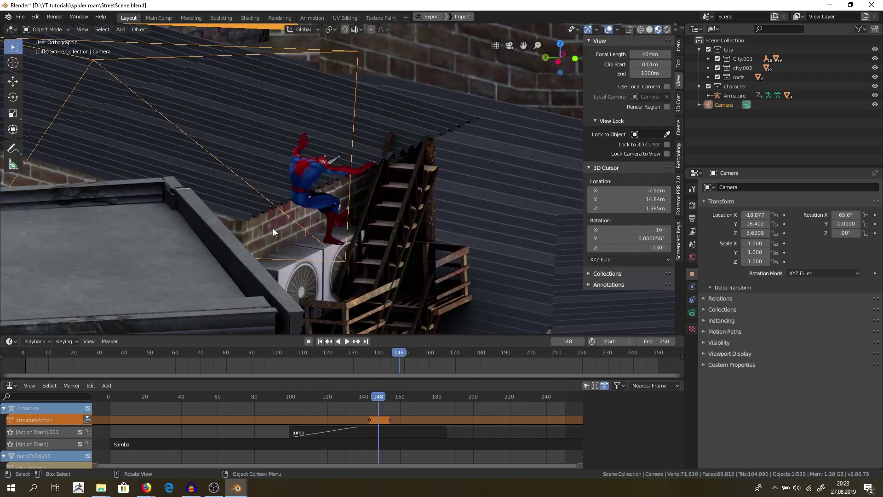
middle_click_drag(392, 161, 454, 177)
scroll(424, 244, "down", 6)
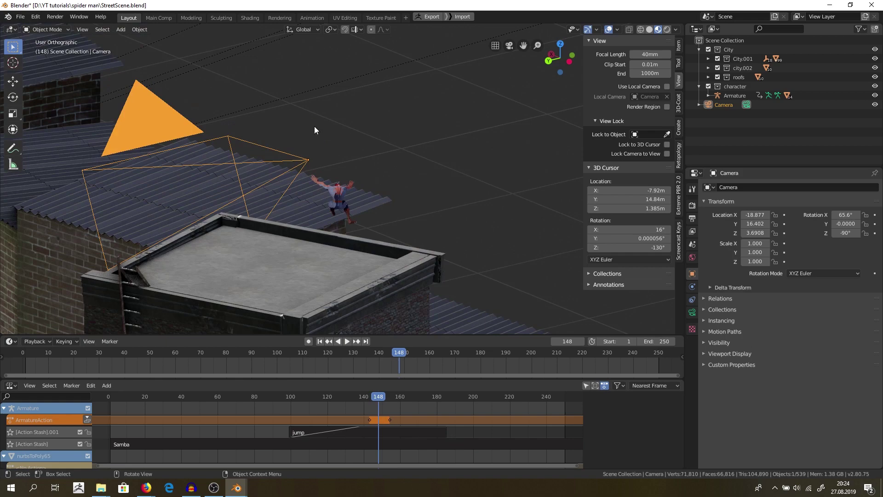
middle_click_drag(313, 126, 294, 150)
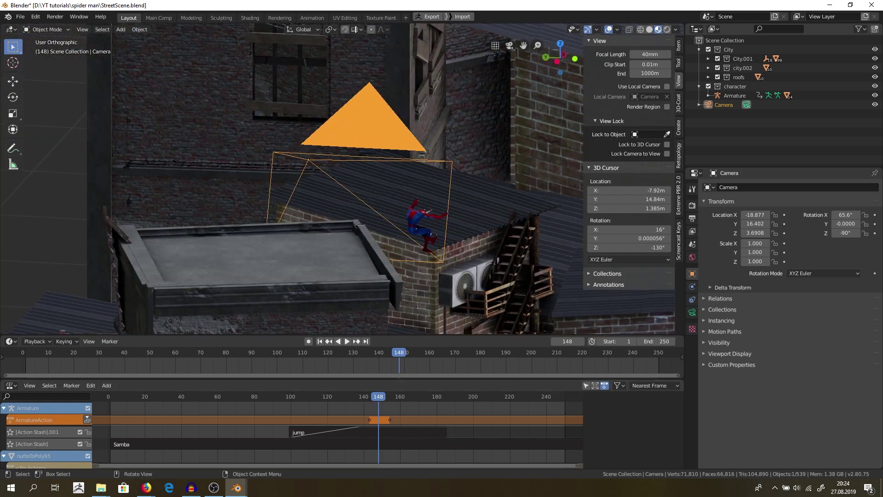
Frame the camera and Spider-Man, then show Eevee render settings with Render samples 300 and Viewport 16
key("alt+Tab")
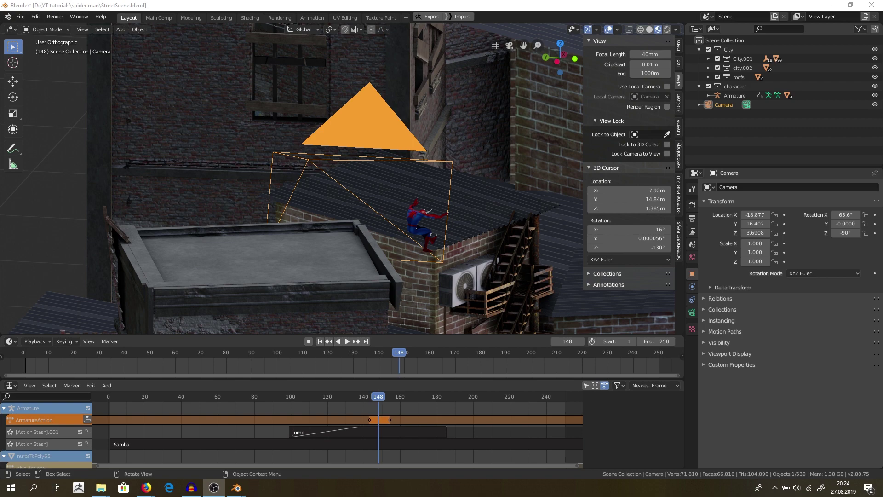
scroll(424, 247, "down", 6)
scroll(424, 248, "up", 4)
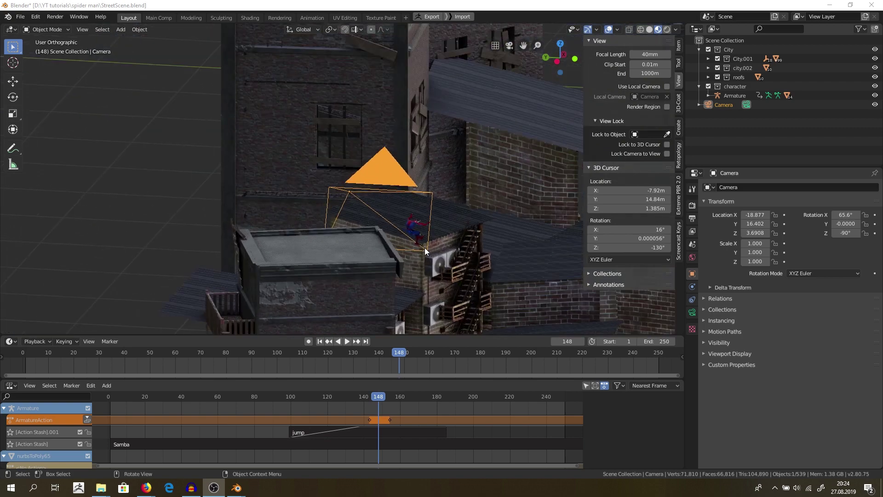
scroll(445, 217, "up", 3)
middle_click_drag(445, 217, 321, 184)
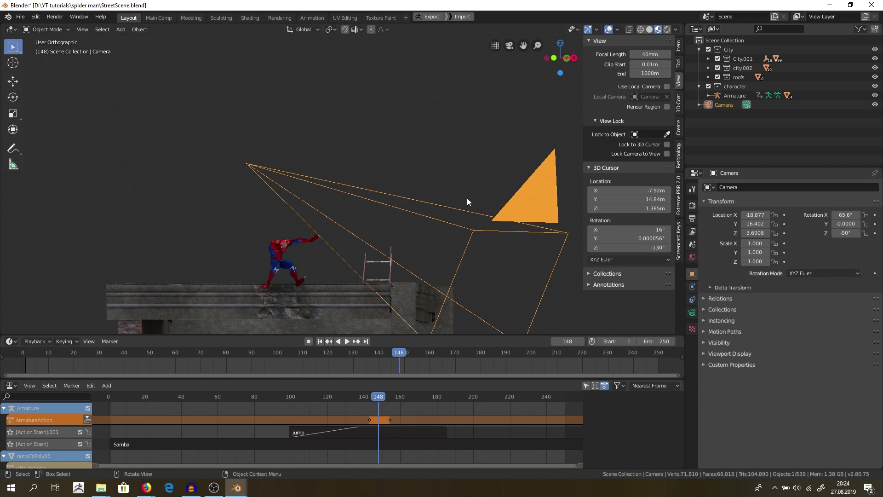
left_click(693, 206)
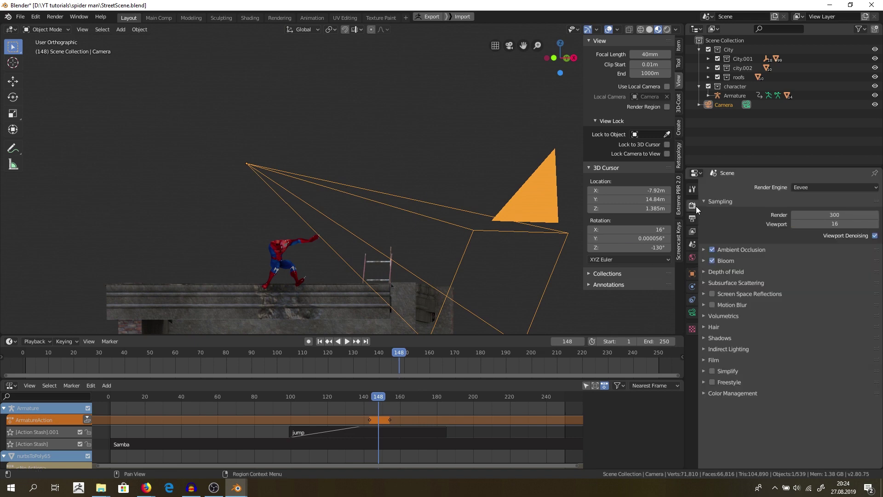